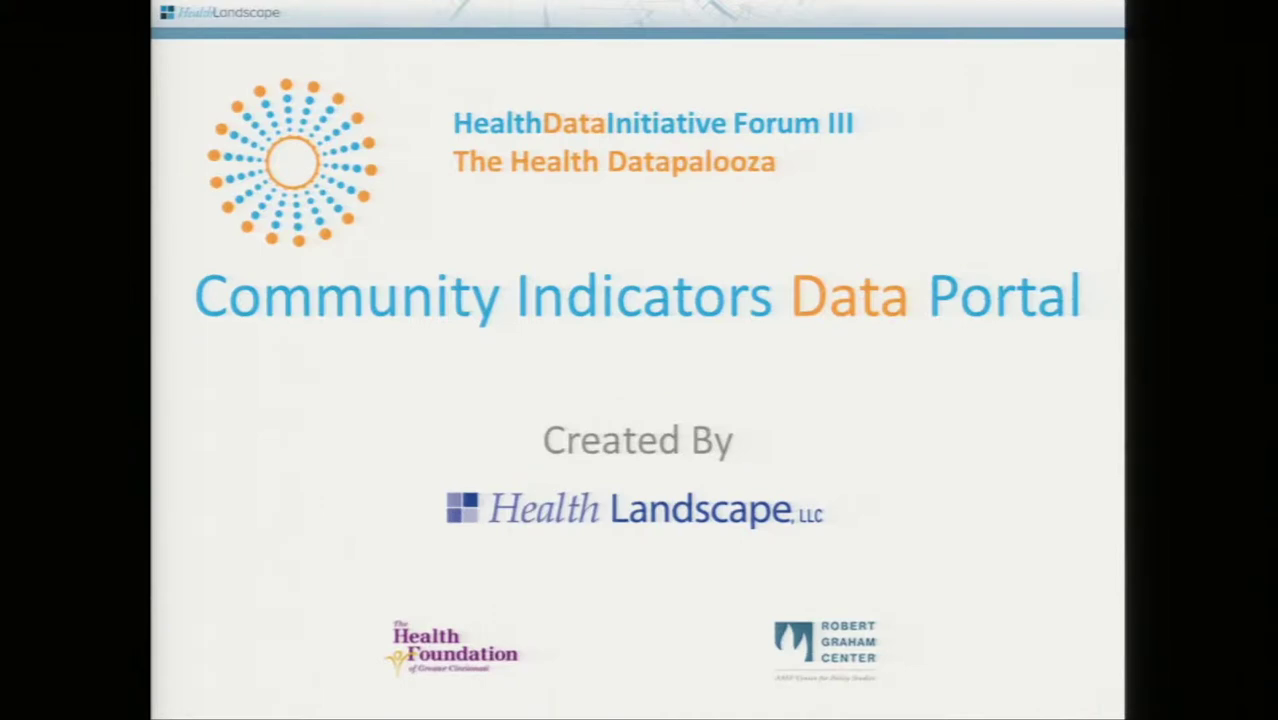
Advance the slide show to the bookshelf photo, and switch to the Facts Matter site in a maximized Chrome window
{"action": "key", "text": "Right"}
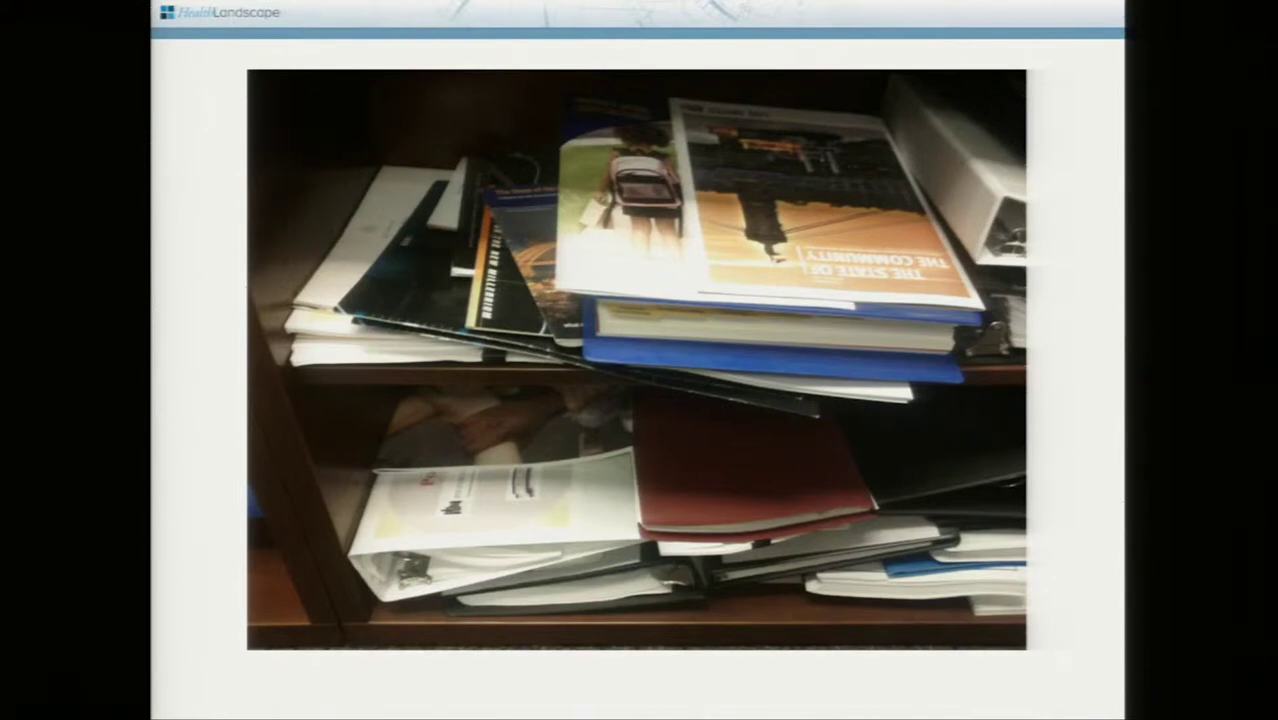
{"action": "key", "text": "alt+Tab"}
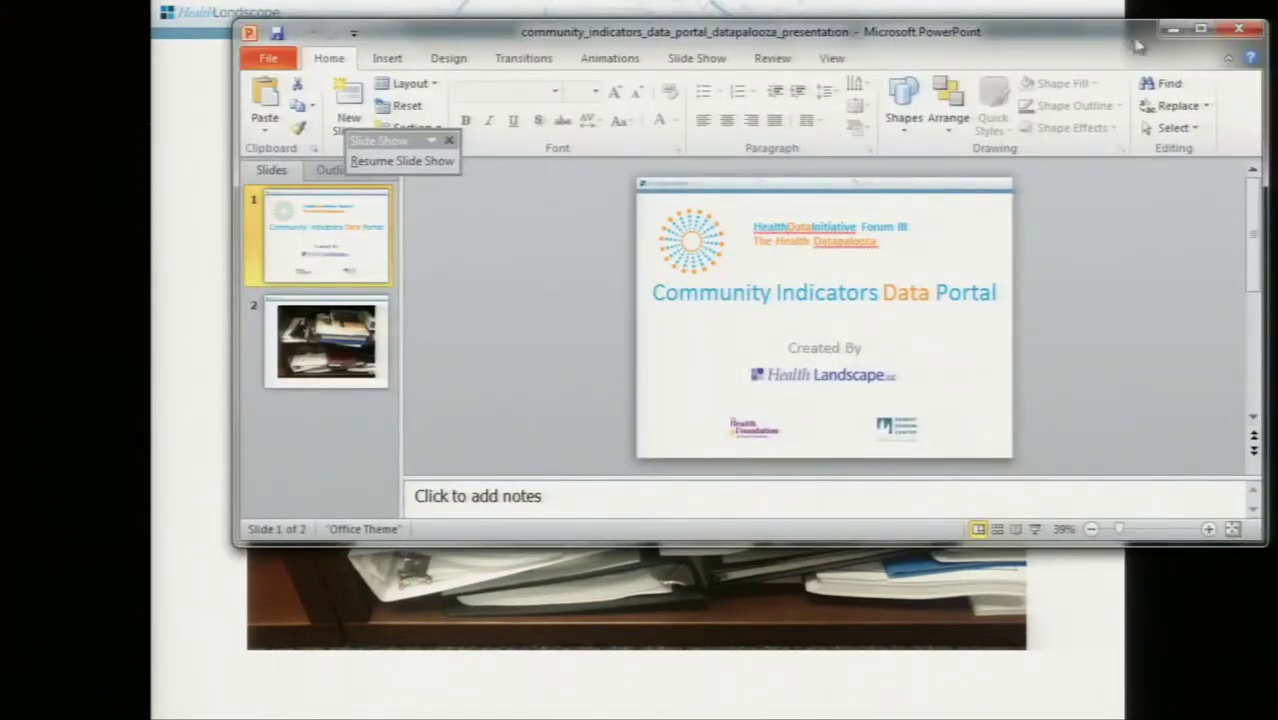
{"action": "key", "text": "alt+Tab"}
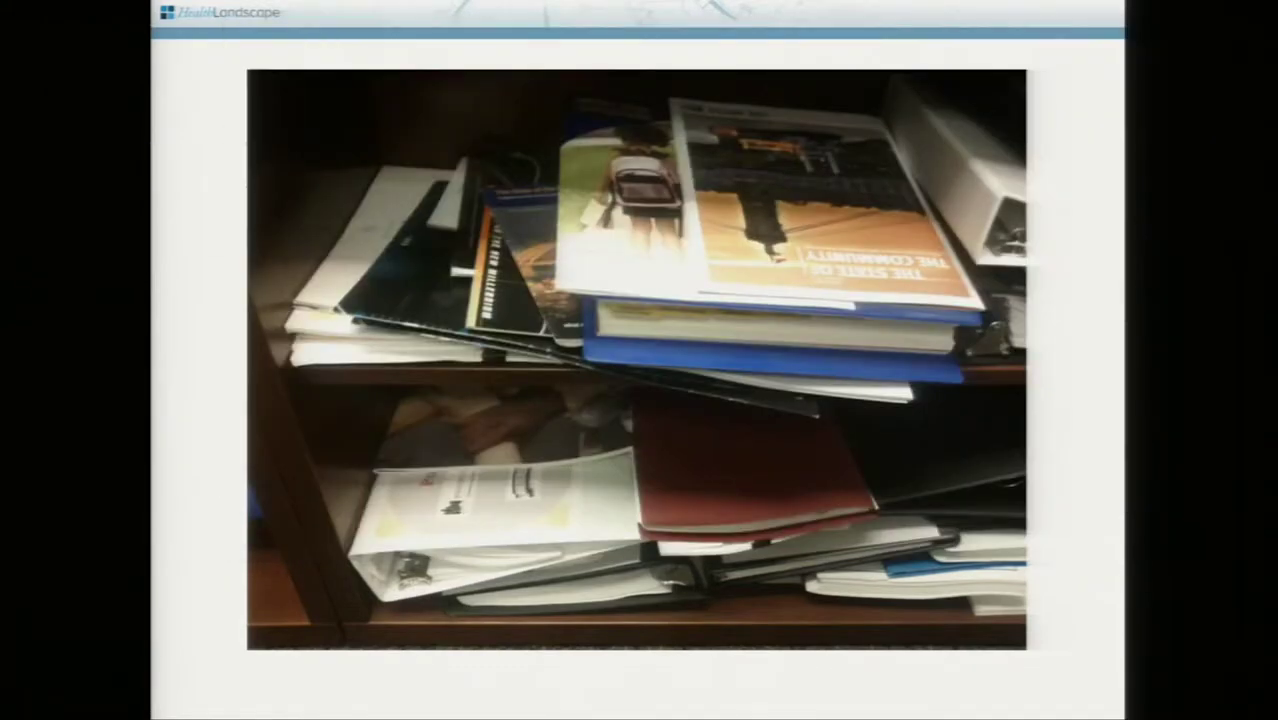
{"action": "key", "text": "alt+Tab"}
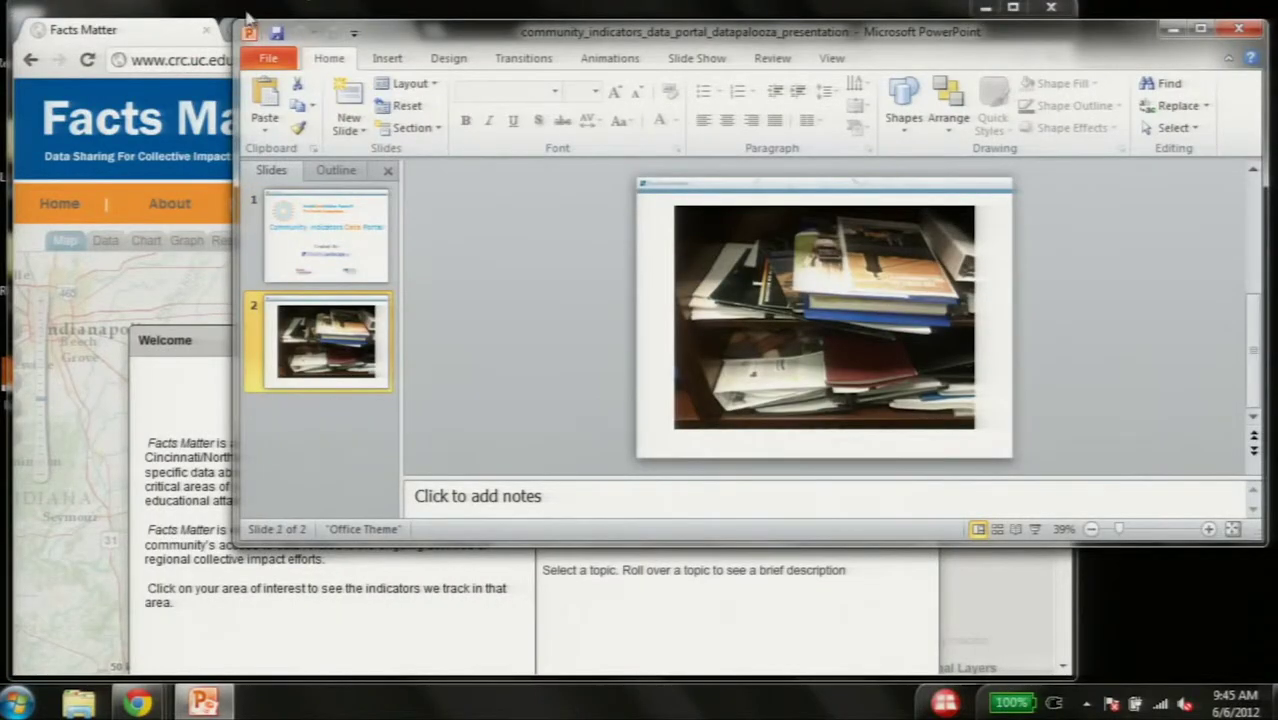
{"action": "key", "text": "alt+Tab"}
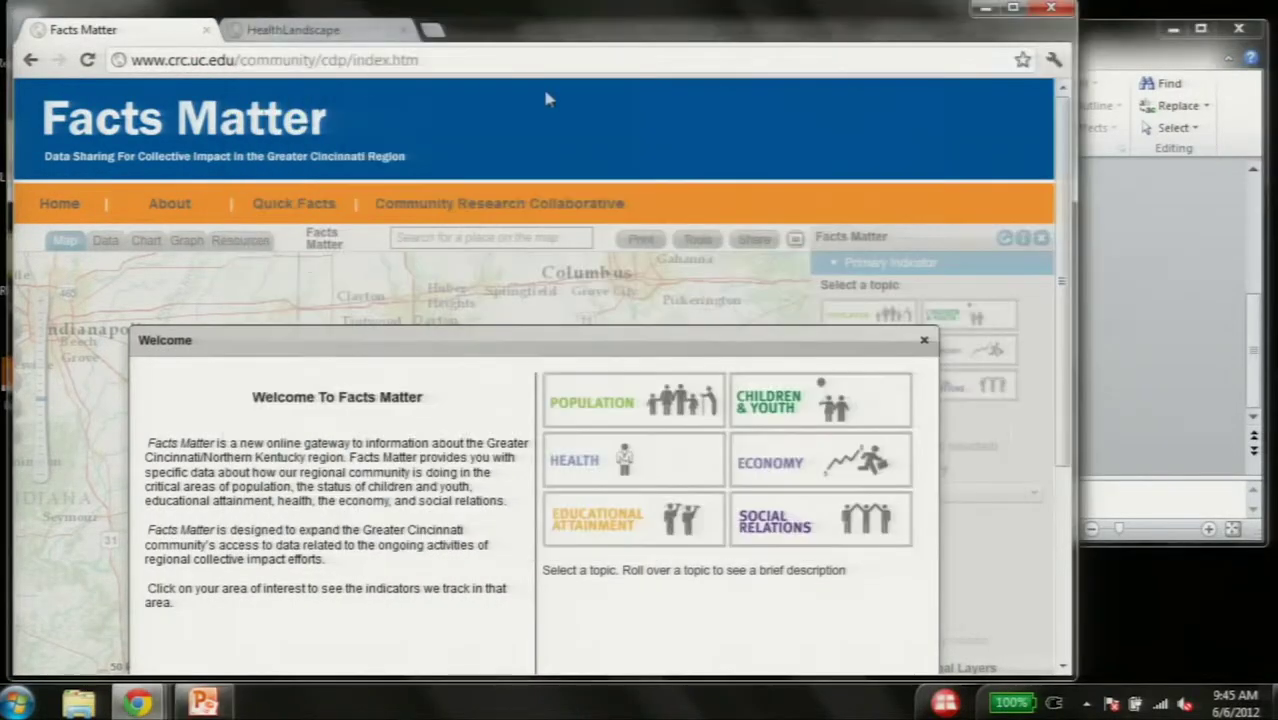
{"action": "double_click", "coordinate": [592, 27]}
Choose the Population topic in the Welcome dialog and list all of its indicators
{"action": "scroll", "coordinate": [1271, 100], "scroll_direction": "down", "scroll_amount": 3}
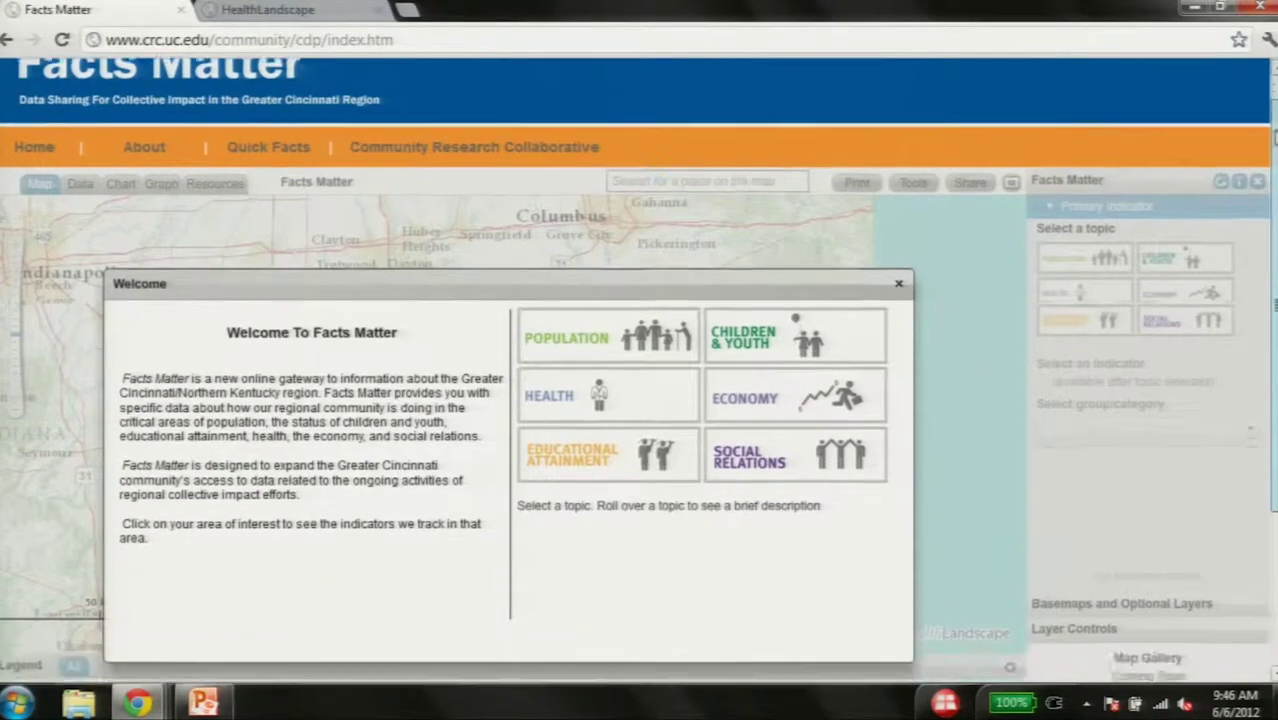
{"action": "scroll", "coordinate": [638, 370], "scroll_direction": "down", "scroll_amount": 1}
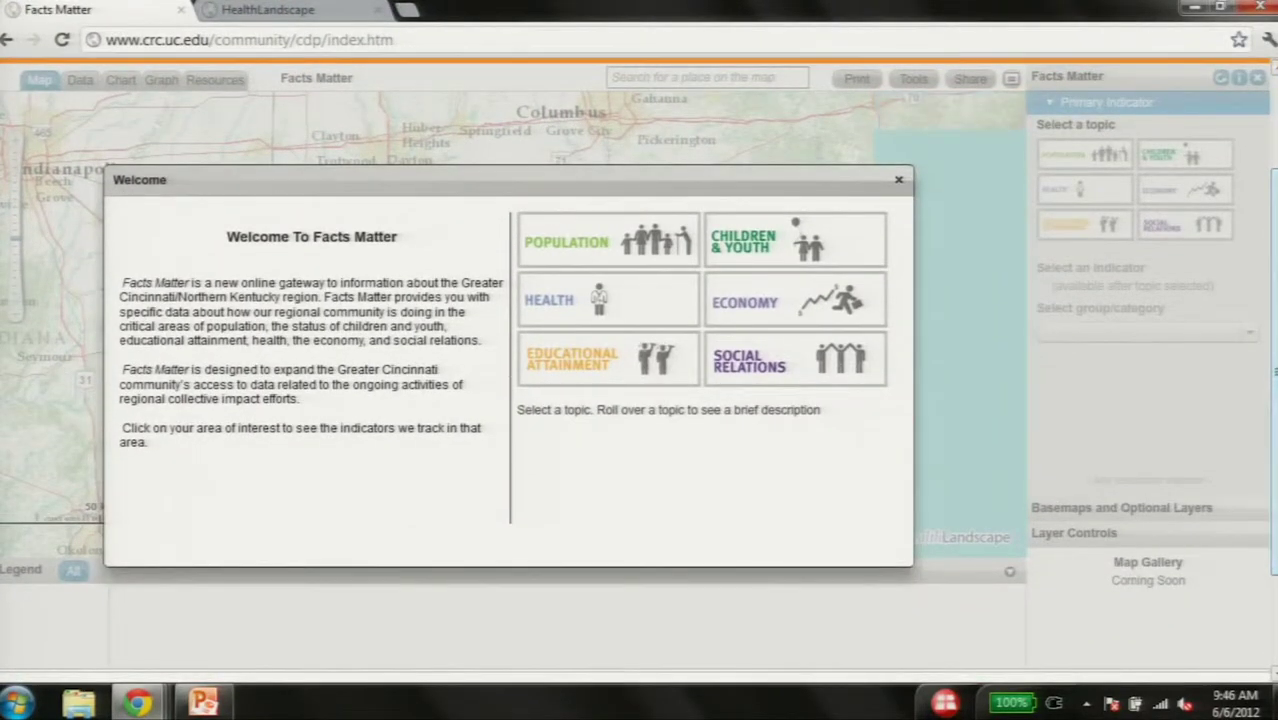
{"action": "scroll", "coordinate": [1275, 197], "scroll_direction": "up", "scroll_amount": 1}
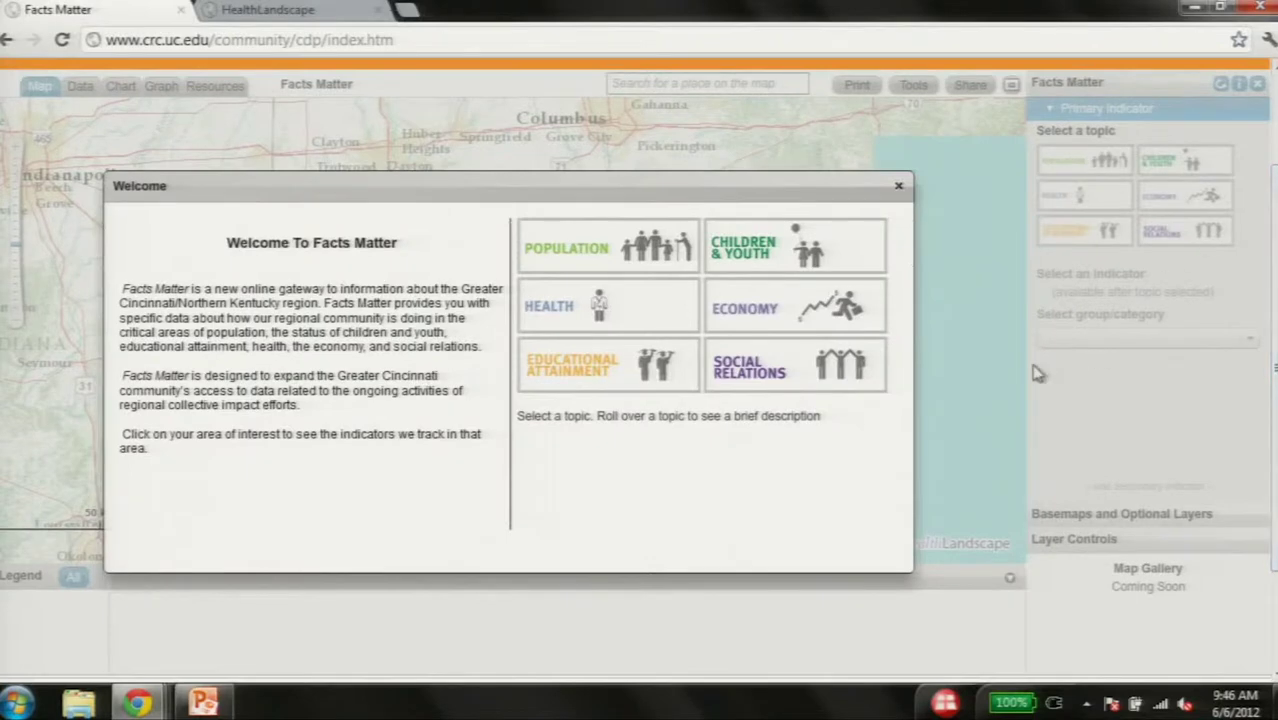
{"action": "scroll", "coordinate": [1155, 337], "scroll_direction": "up", "scroll_amount": 2}
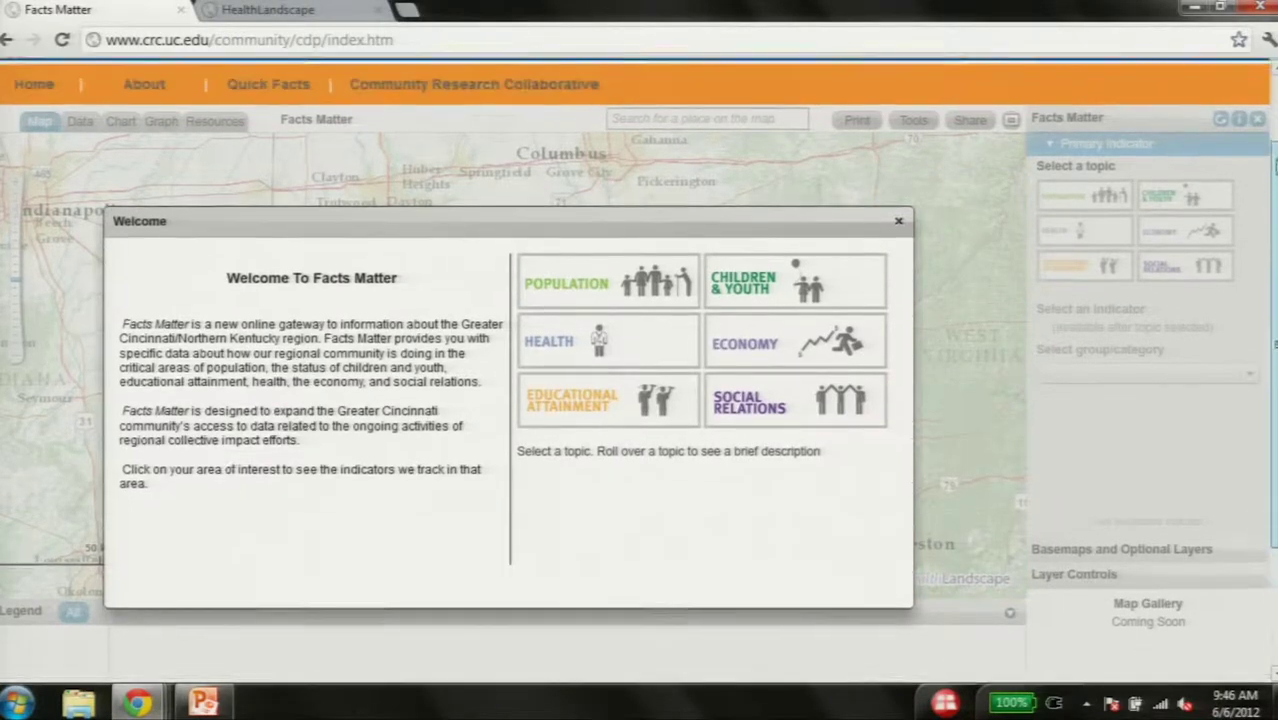
{"action": "scroll", "coordinate": [1273, 182], "scroll_direction": "down", "scroll_amount": 1}
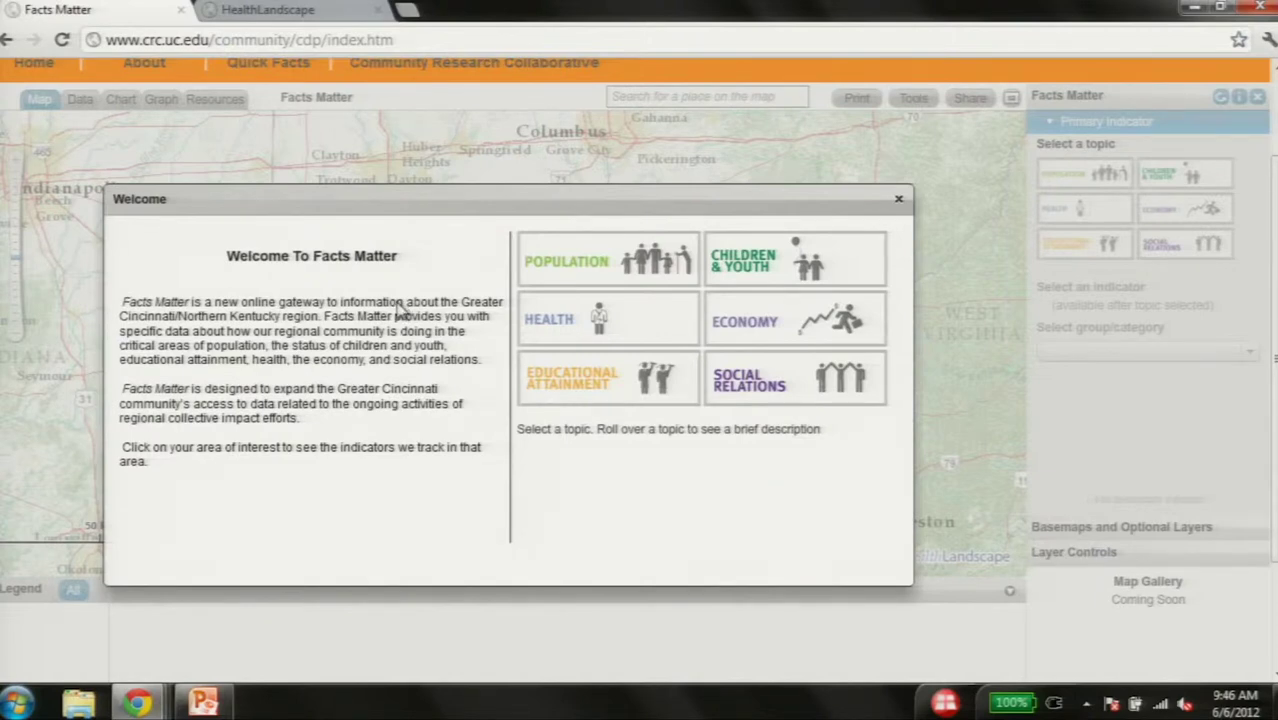
{"action": "mouse_move", "coordinate": [672, 272]}
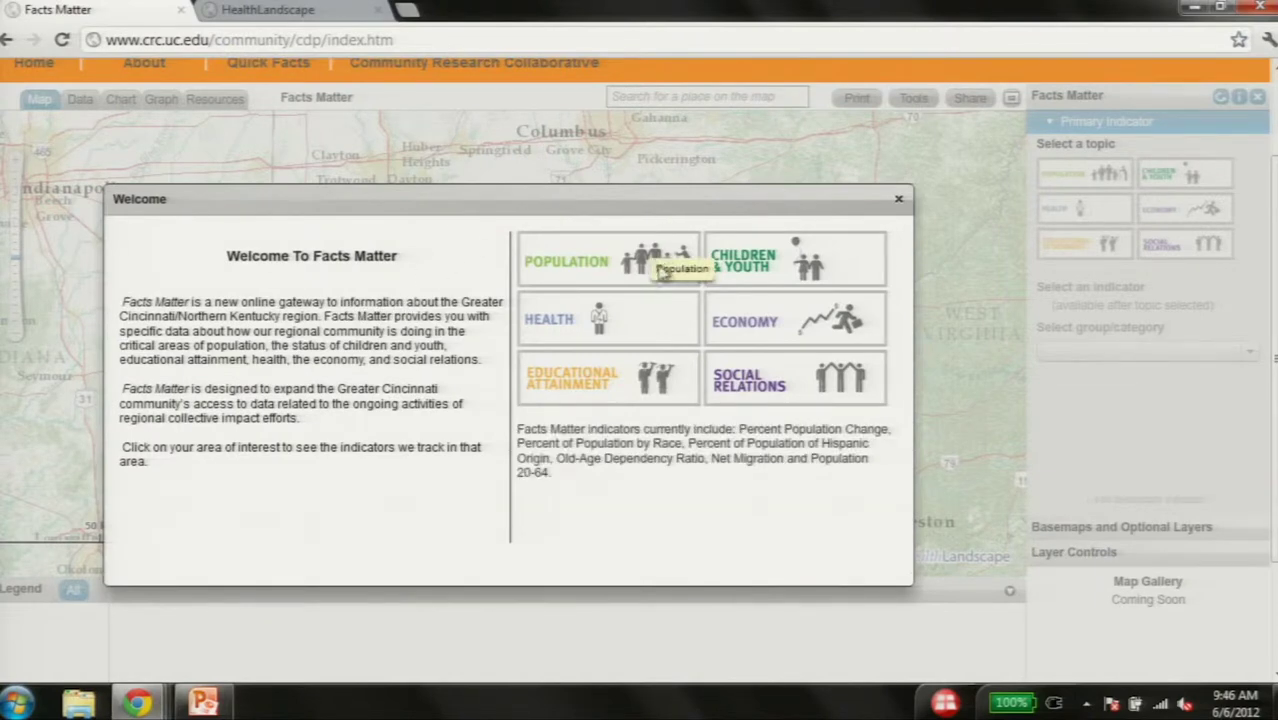
{"action": "left_click", "coordinate": [598, 276]}
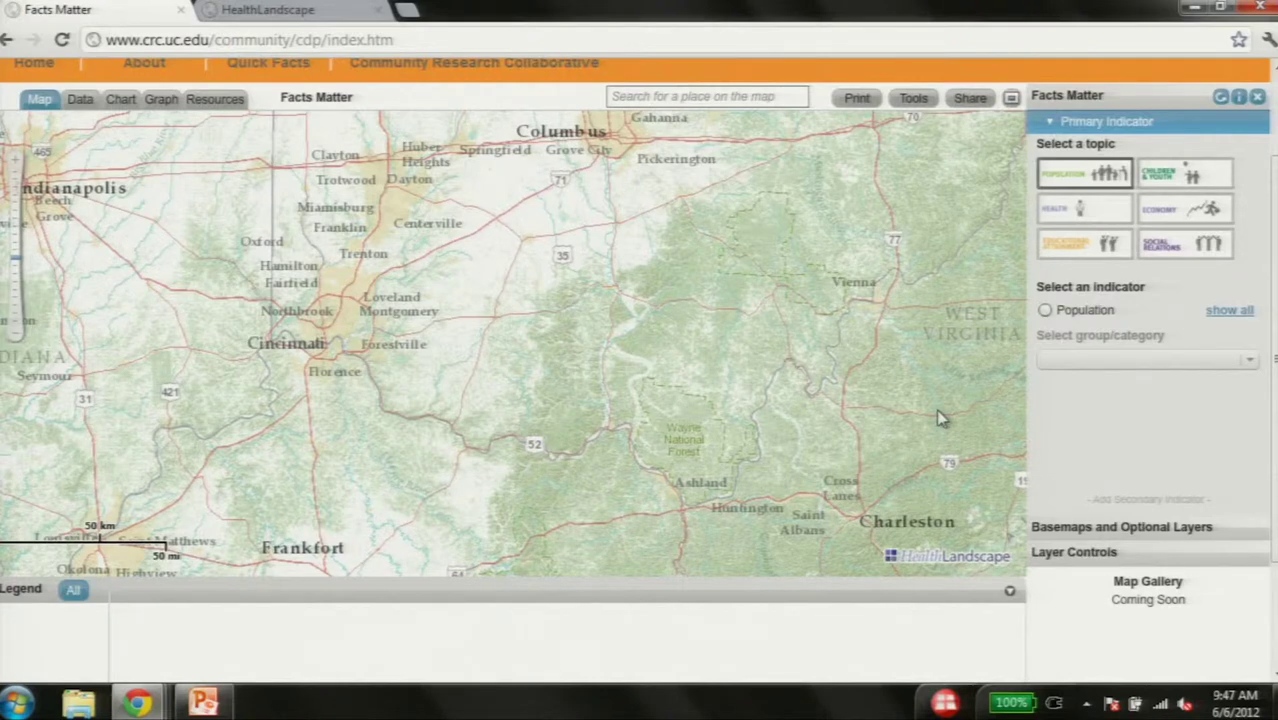
{"action": "left_click", "coordinate": [1228, 312]}
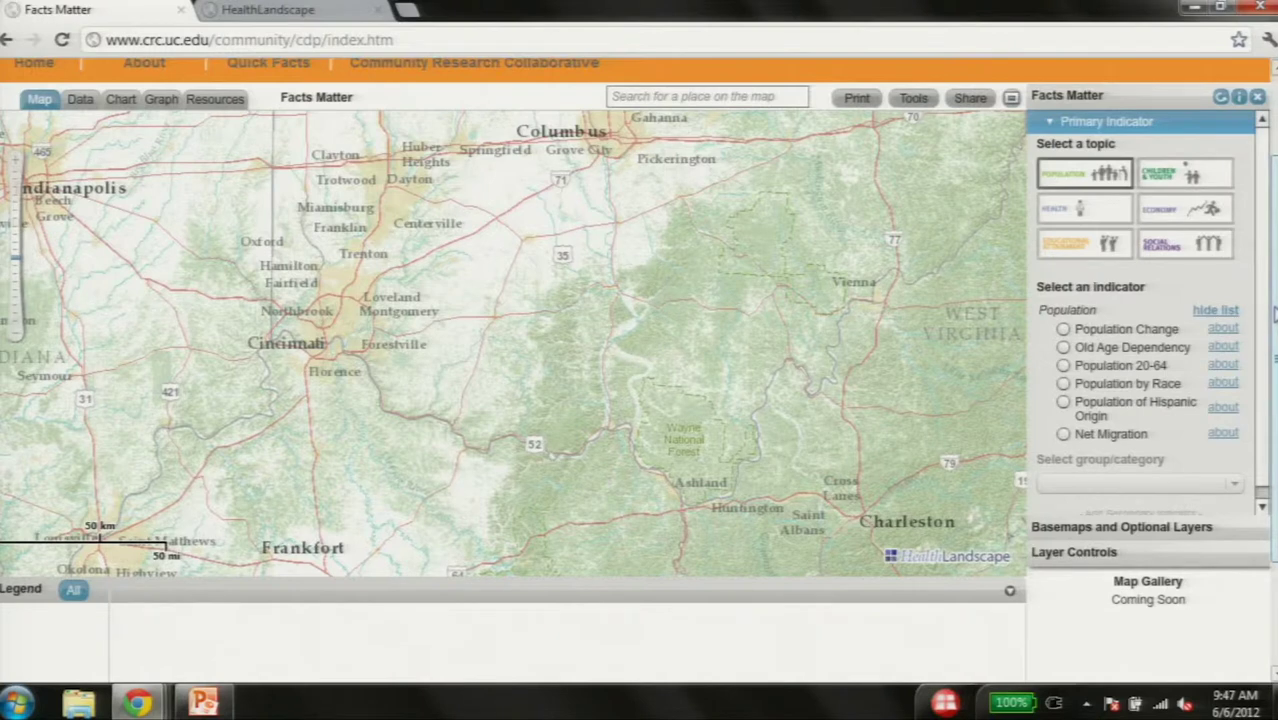
Select the Children & Youth topic and expand its Children & Youth Health Measures and Education Indicators lists
{"action": "left_click", "coordinate": [1184, 178]}
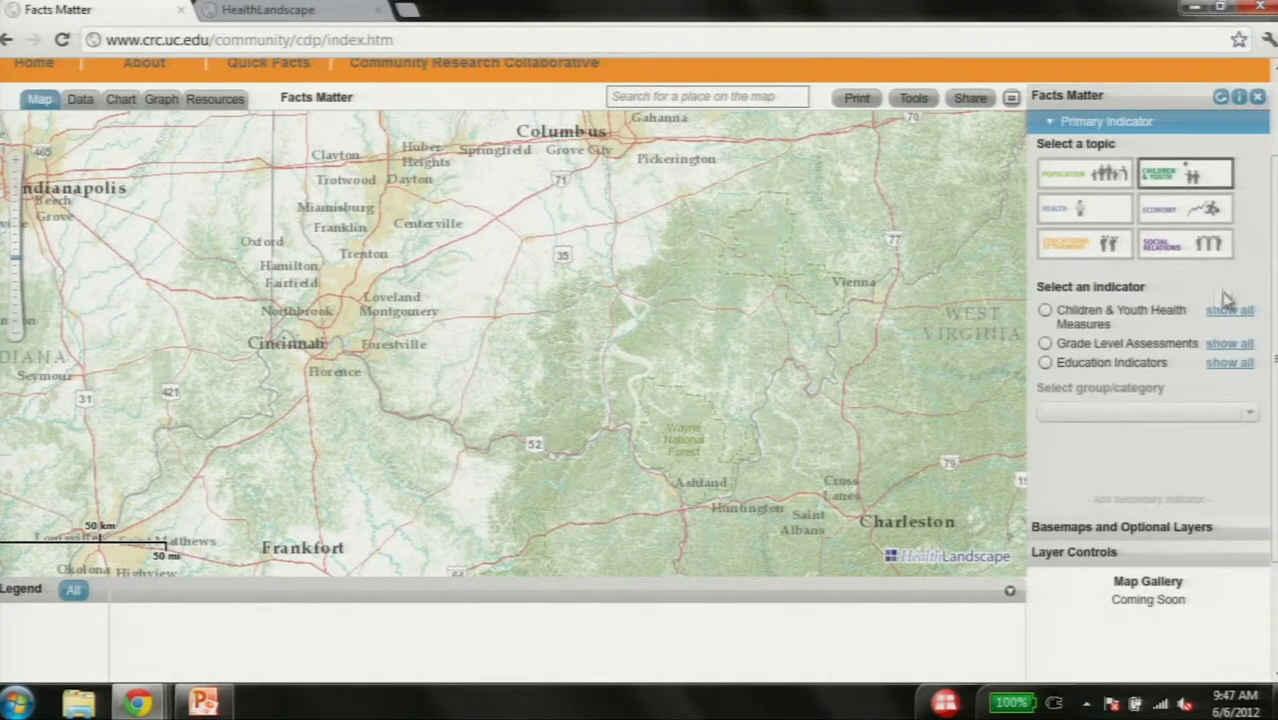
{"action": "left_click", "coordinate": [1228, 314]}
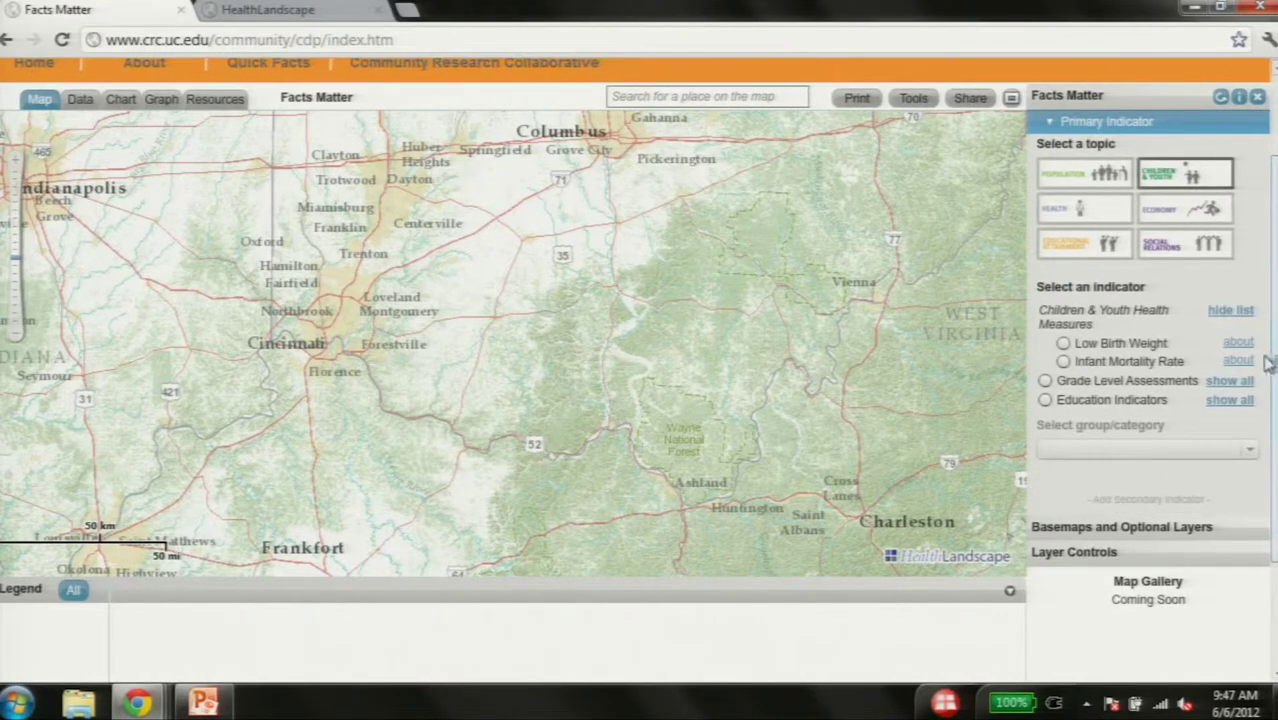
{"action": "left_click", "coordinate": [1238, 399]}
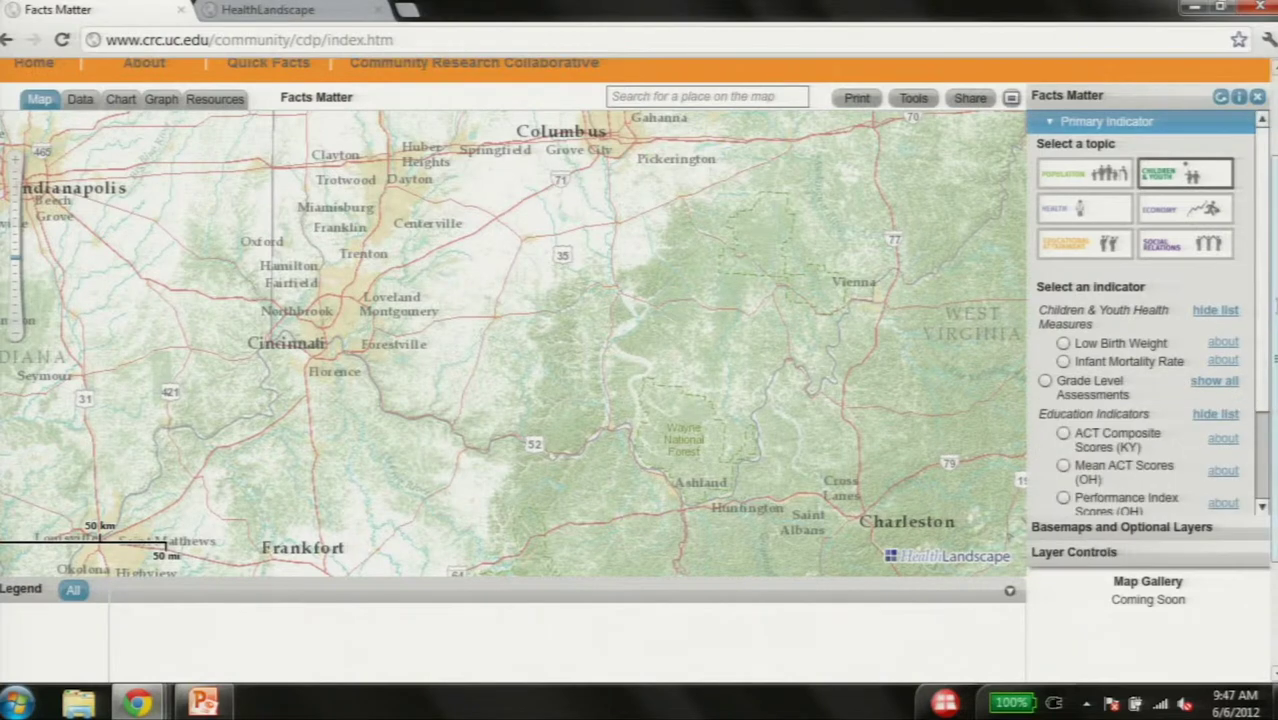
{"action": "scroll", "coordinate": [1140, 250], "scroll_direction": "down", "scroll_amount": 2}
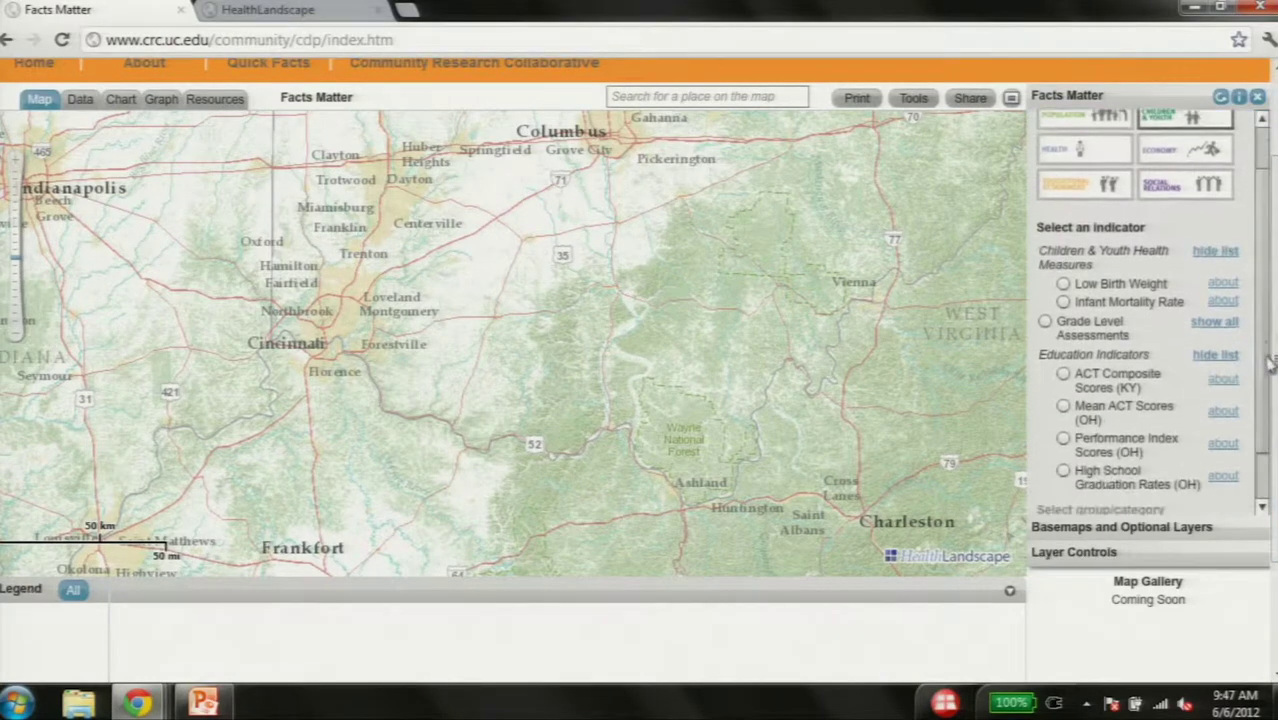
List the Health indicators under the Health topic and read the description of Usual Source of Care
{"action": "left_click", "coordinate": [1105, 160]}
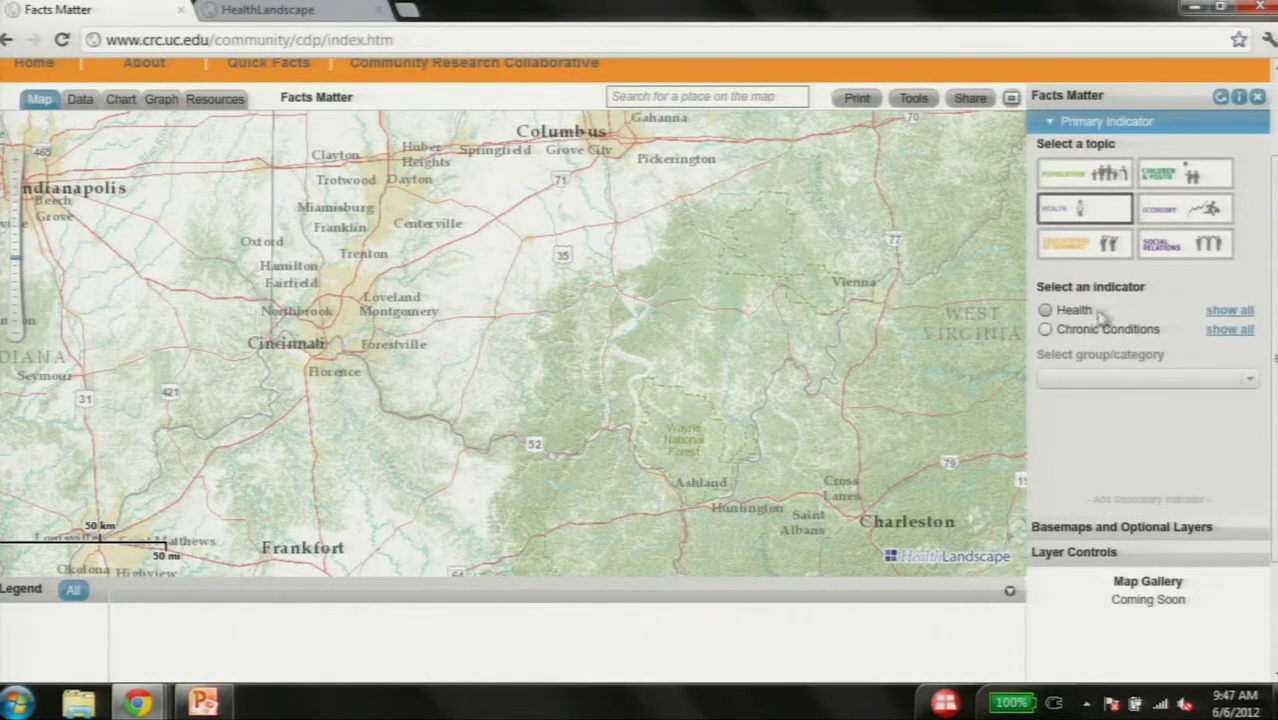
{"action": "left_click", "coordinate": [1229, 311]}
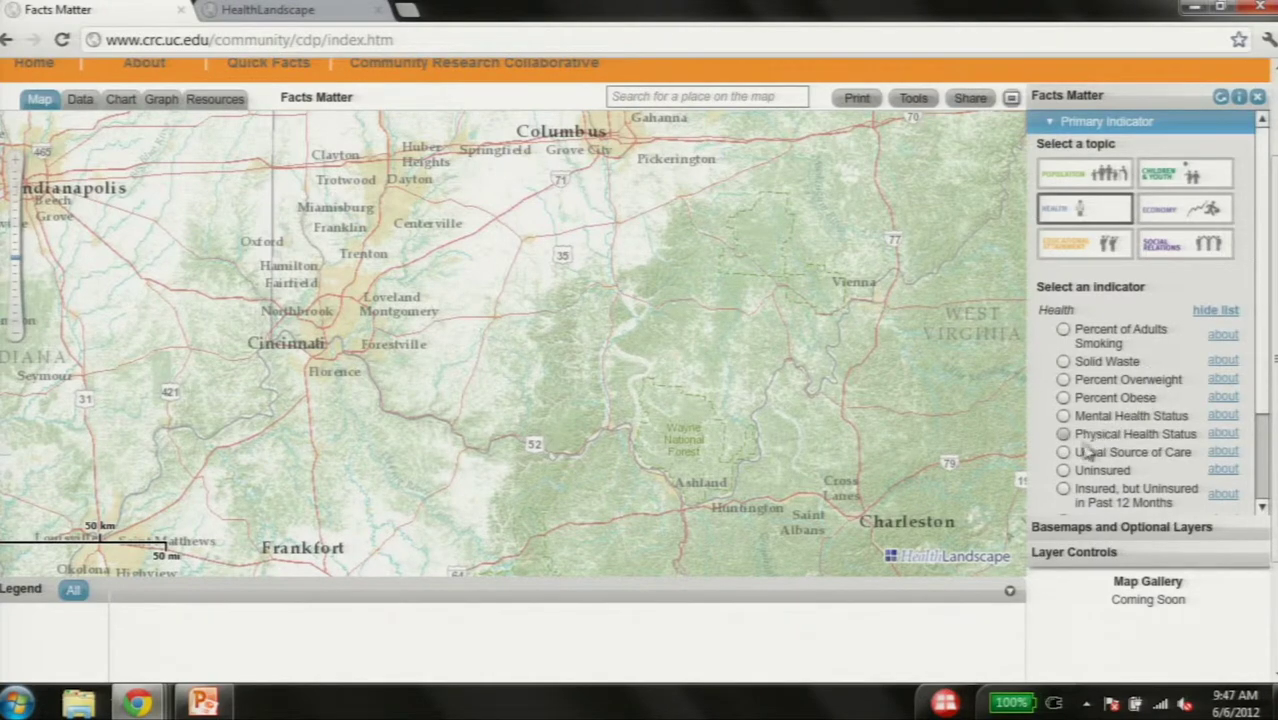
{"action": "left_click", "coordinate": [1222, 451]}
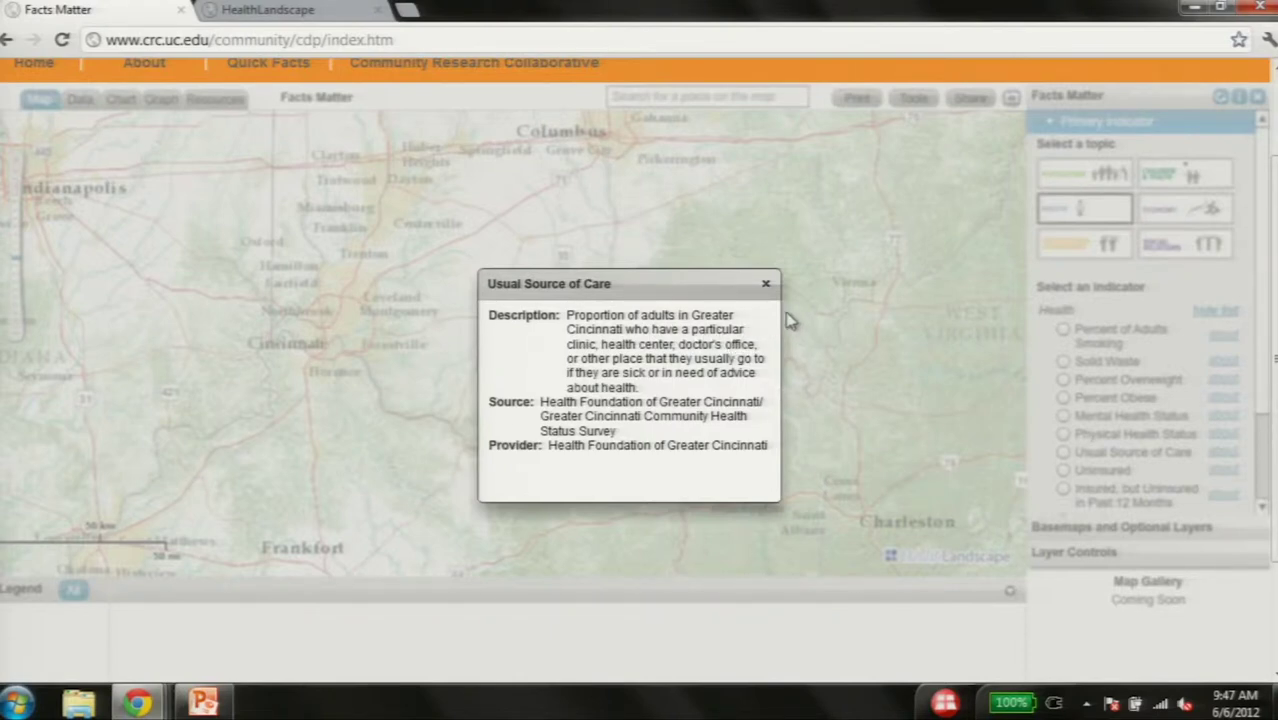
{"action": "left_click", "coordinate": [765, 284]}
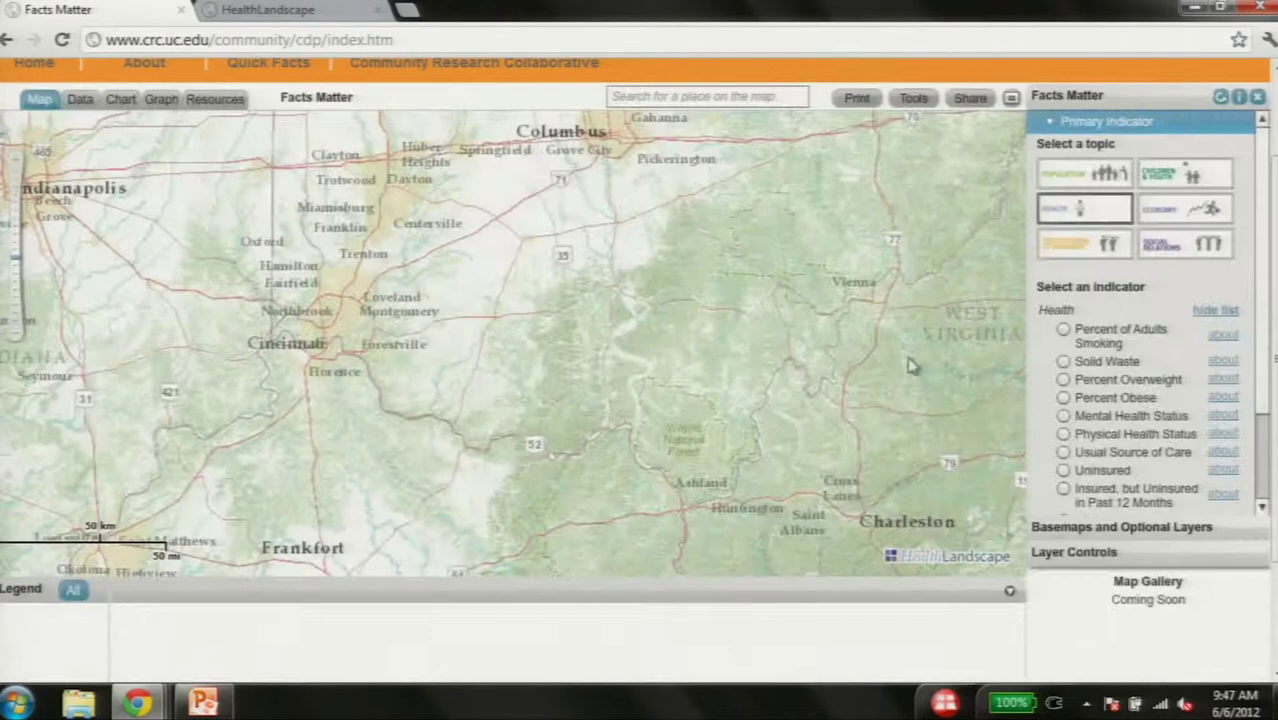
Map the Usual Source of Care indicator and view its data table and bar chart
{"action": "left_click", "coordinate": [1063, 452]}
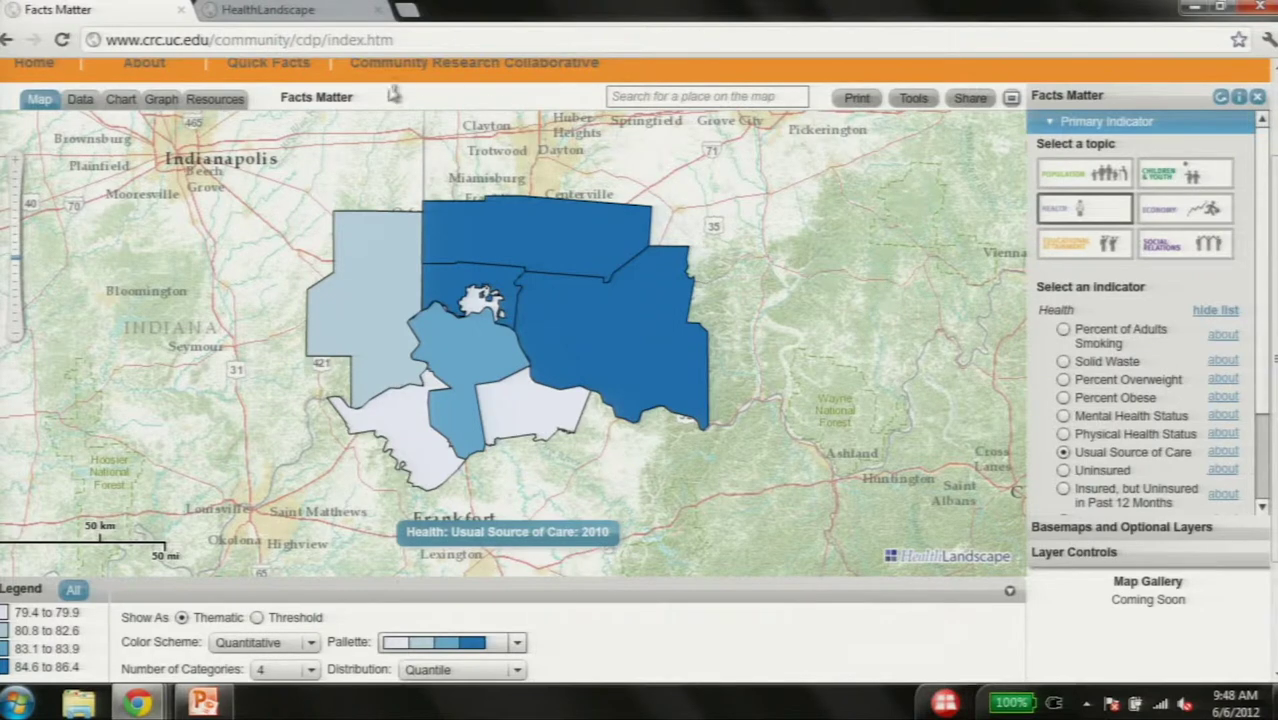
{"action": "mouse_move", "coordinate": [505, 328]}
{"action": "left_click", "coordinate": [82, 102]}
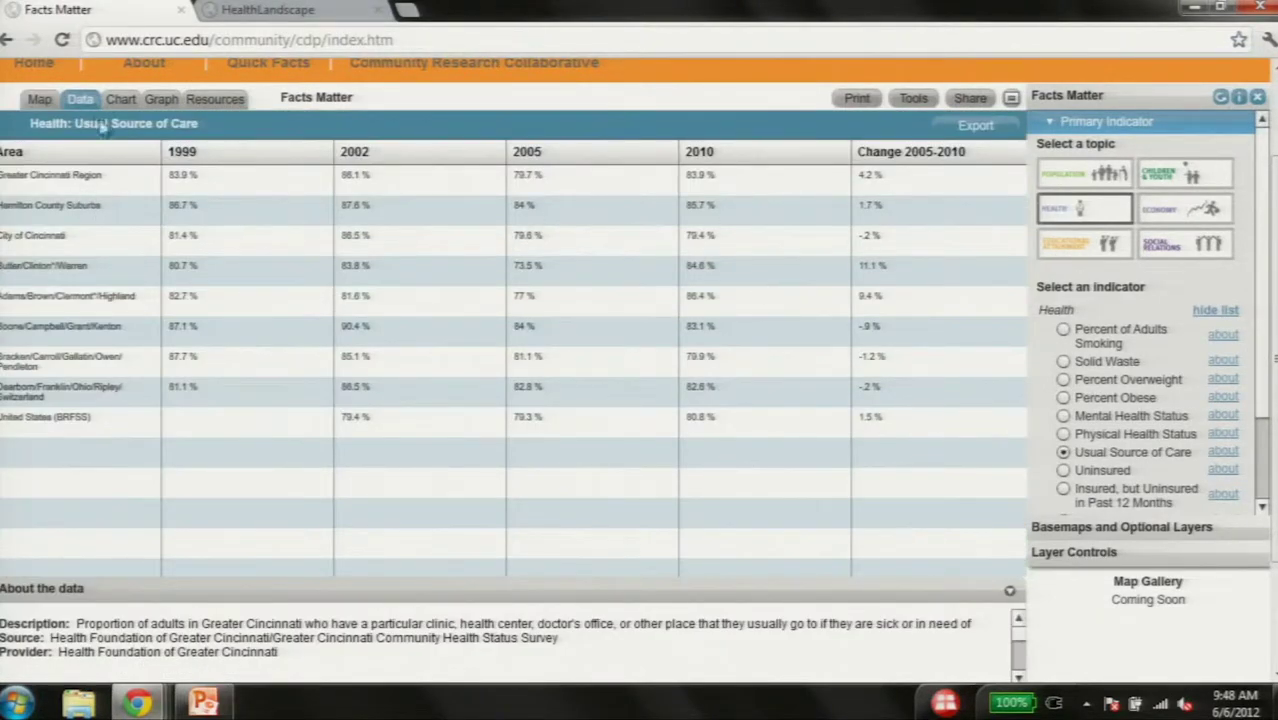
{"action": "left_click", "coordinate": [121, 99]}
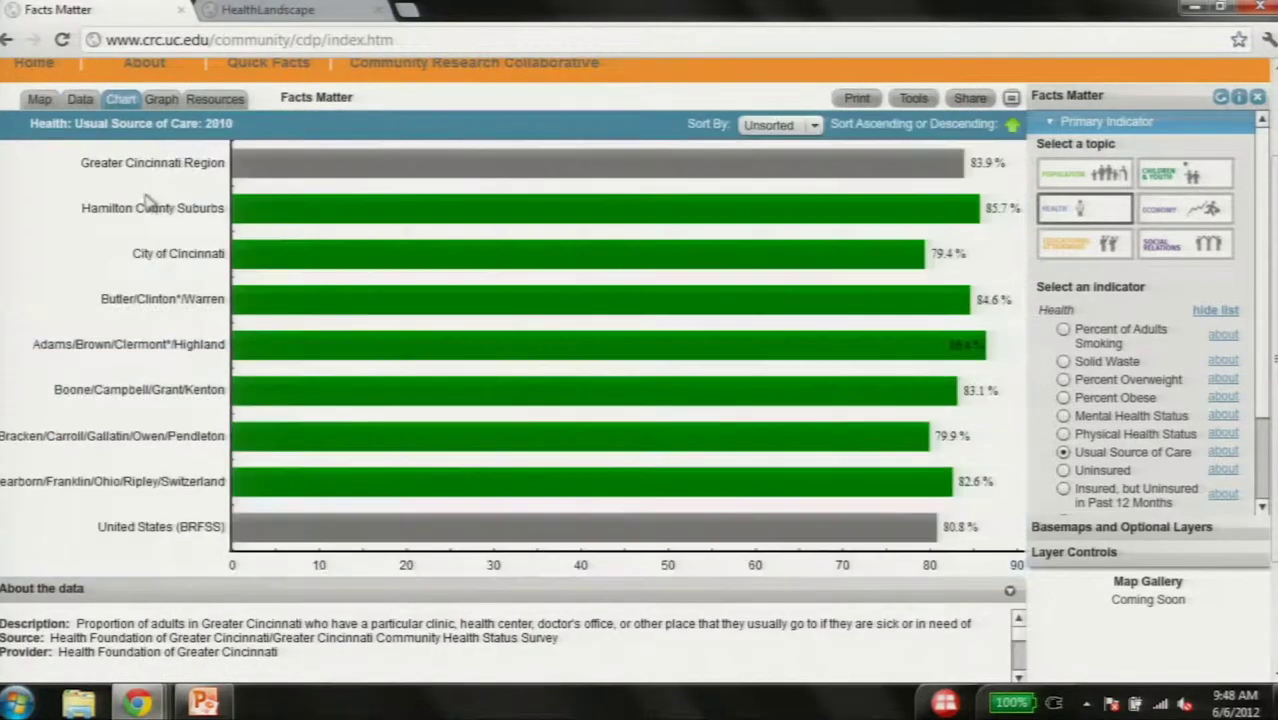
Show the Usual Source of Care trend graph and add the City of Cincinnati line to it
{"action": "left_click", "coordinate": [161, 99]}
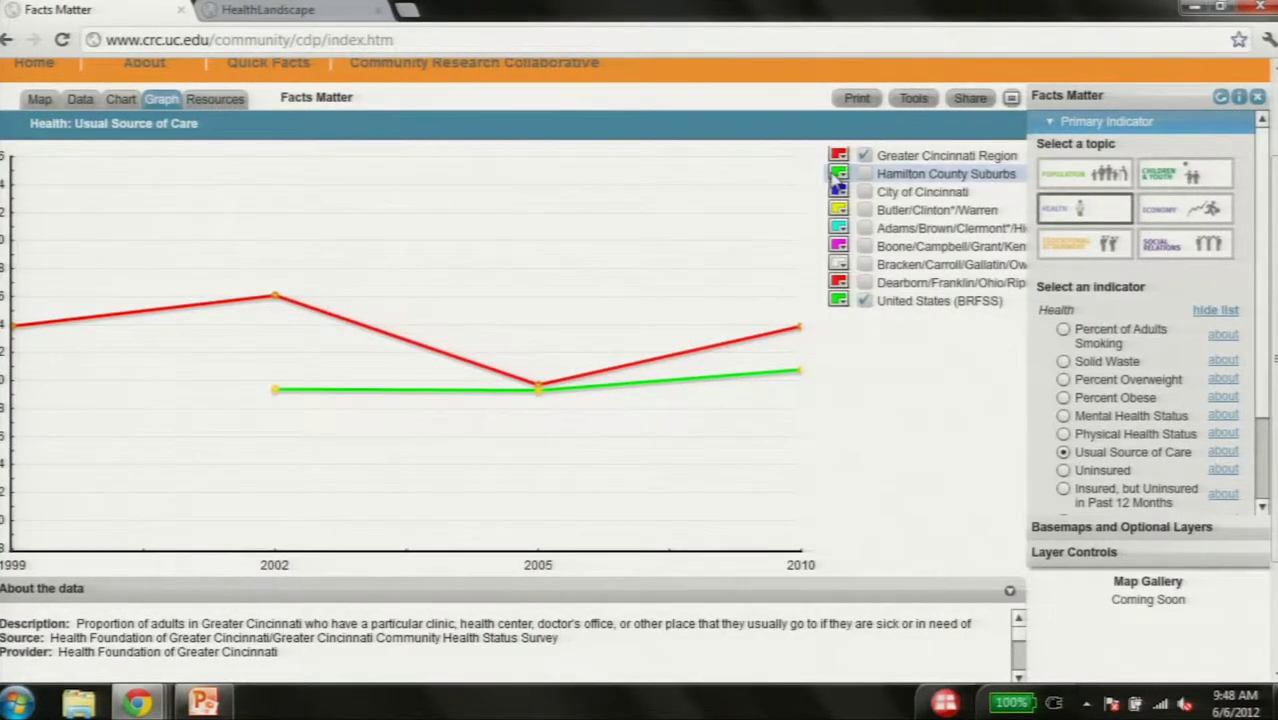
{"action": "left_click", "coordinate": [838, 175]}
{"action": "left_click", "coordinate": [840, 176]}
{"action": "left_click", "coordinate": [838, 191]}
{"action": "left_click", "coordinate": [840, 192]}
{"action": "left_click", "coordinate": [864, 192]}
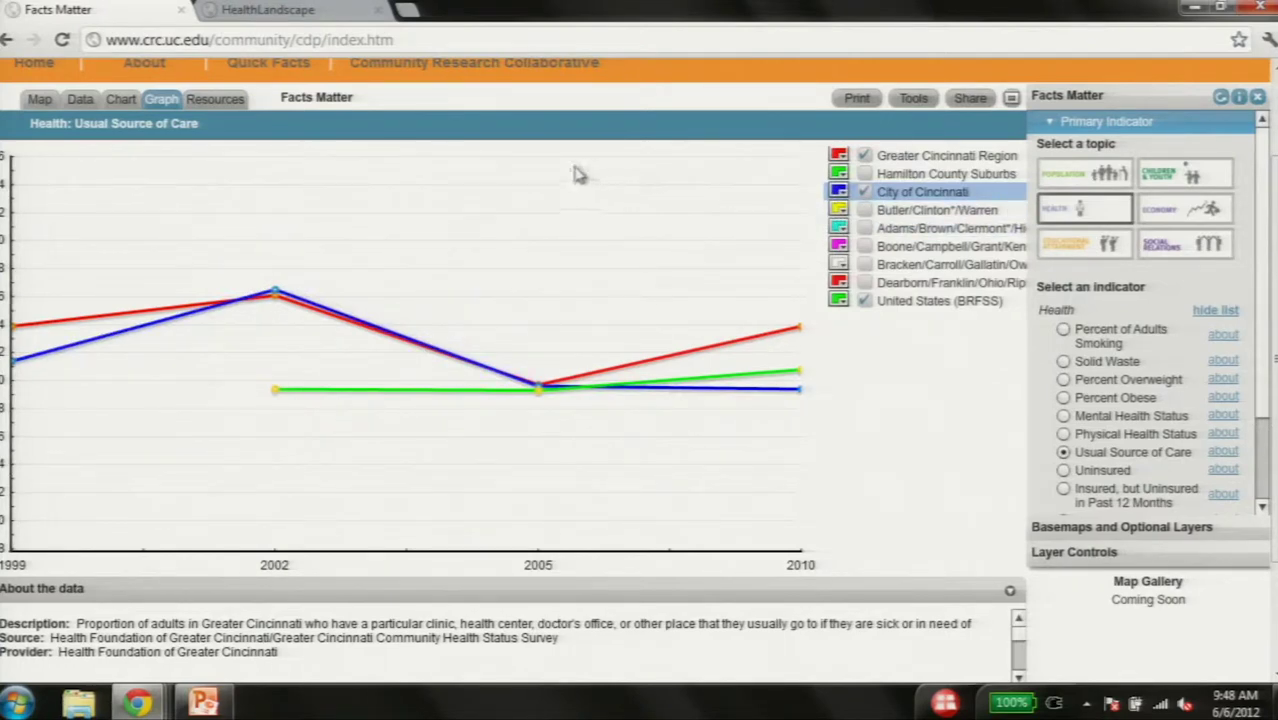
Return to the map and display the Economy topic's Poverty indicator, 100% Poverty By Tract, 2005-2009
{"action": "left_click", "coordinate": [120, 99]}
{"action": "left_click", "coordinate": [80, 99]}
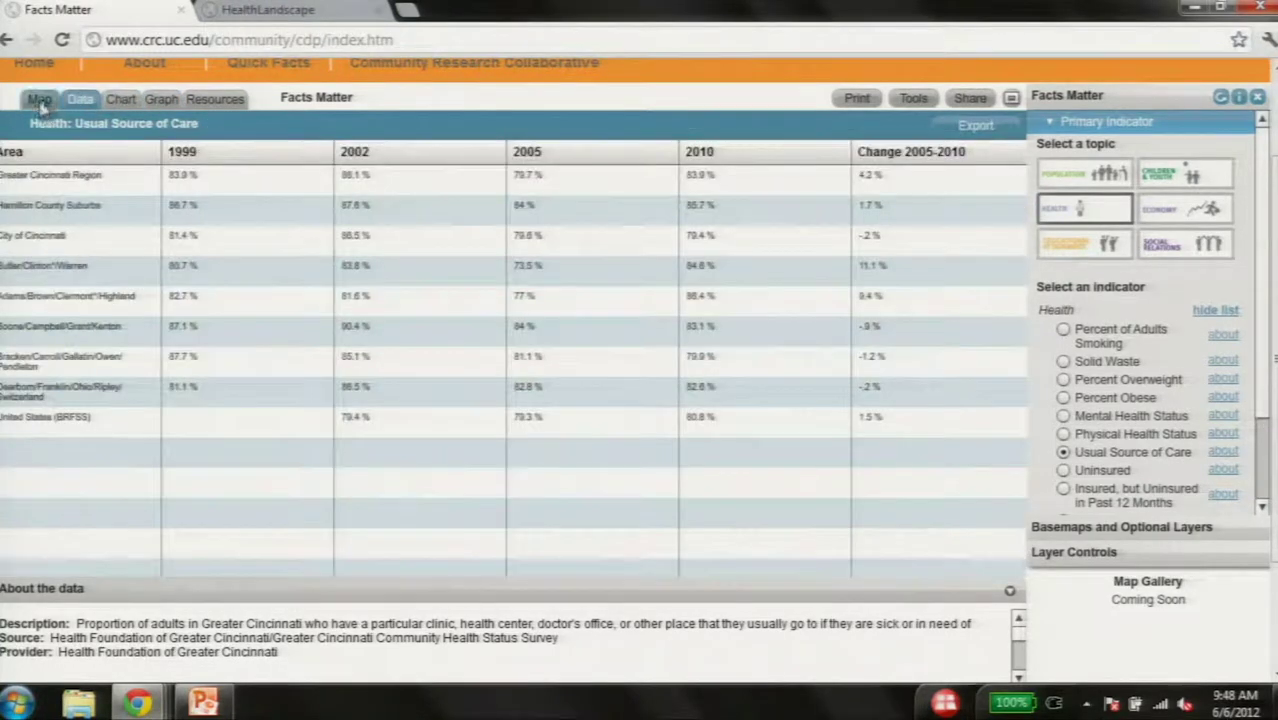
{"action": "left_click", "coordinate": [39, 99]}
{"action": "left_click", "coordinate": [1160, 209]}
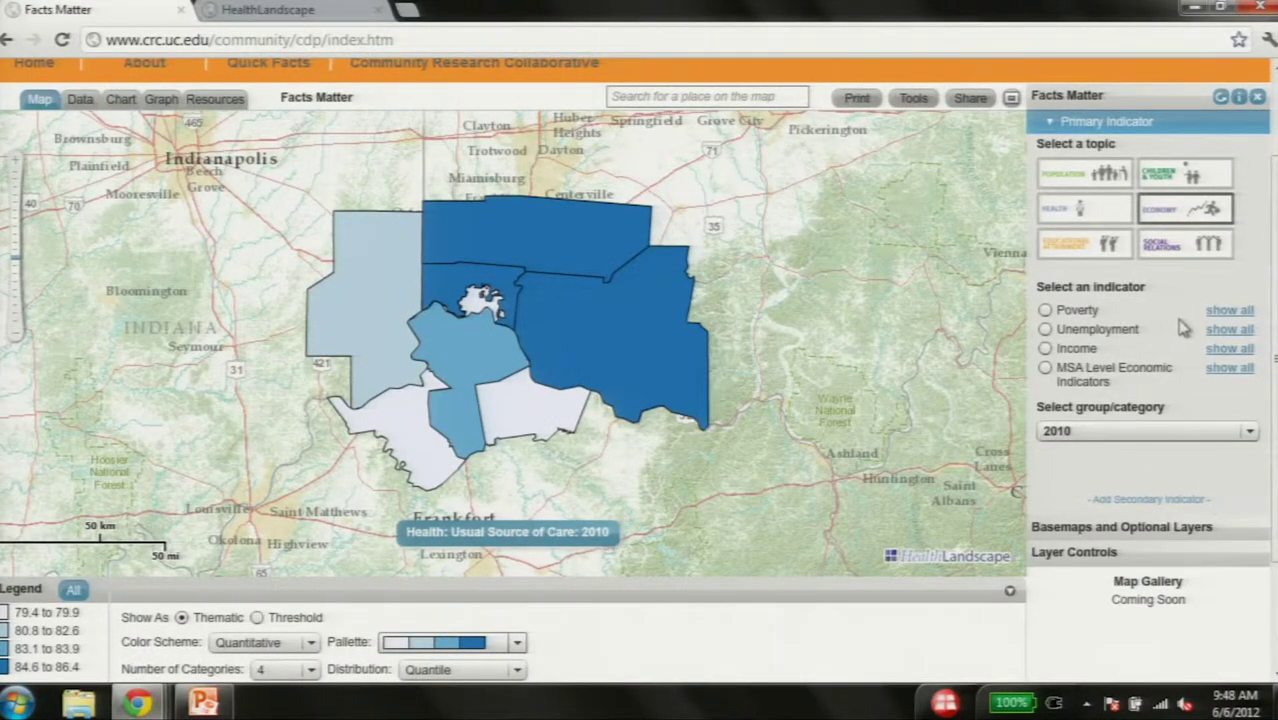
{"action": "left_click", "coordinate": [1047, 312]}
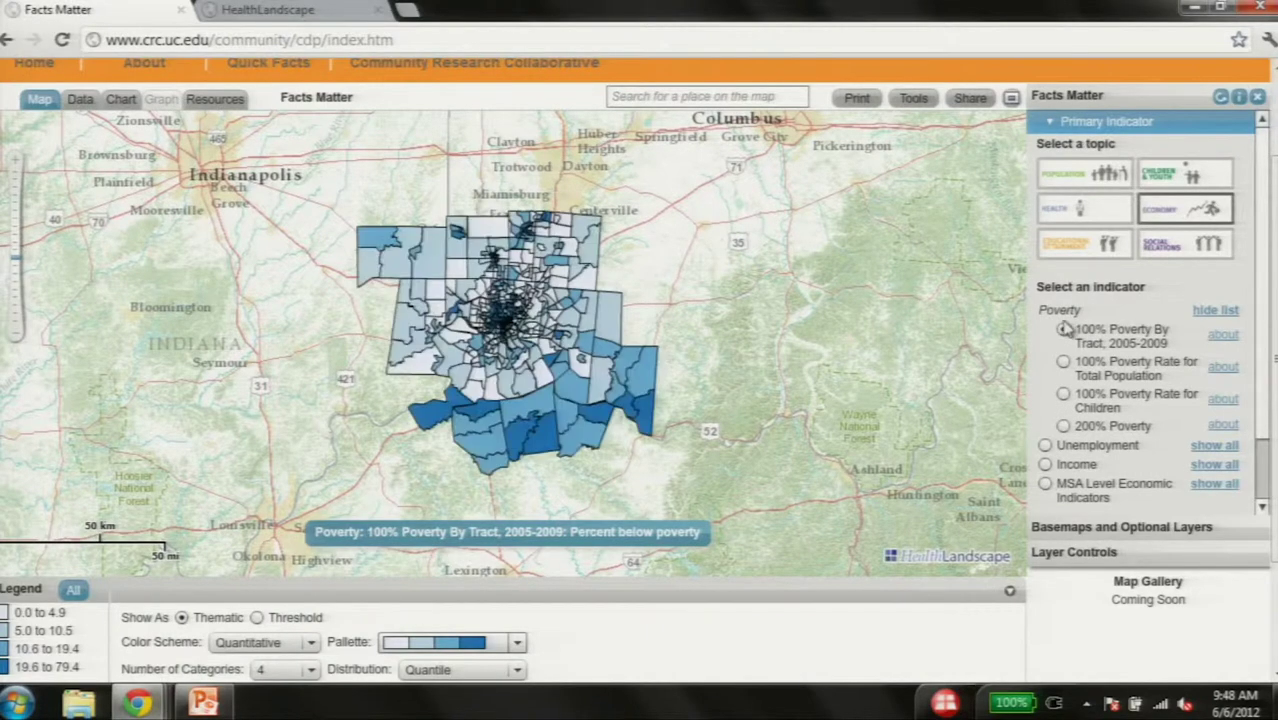
Set the poverty map's palette to red shades and its number of categories to 7
{"action": "left_click", "coordinate": [480, 645]}
{"action": "left_click", "coordinate": [475, 527]}
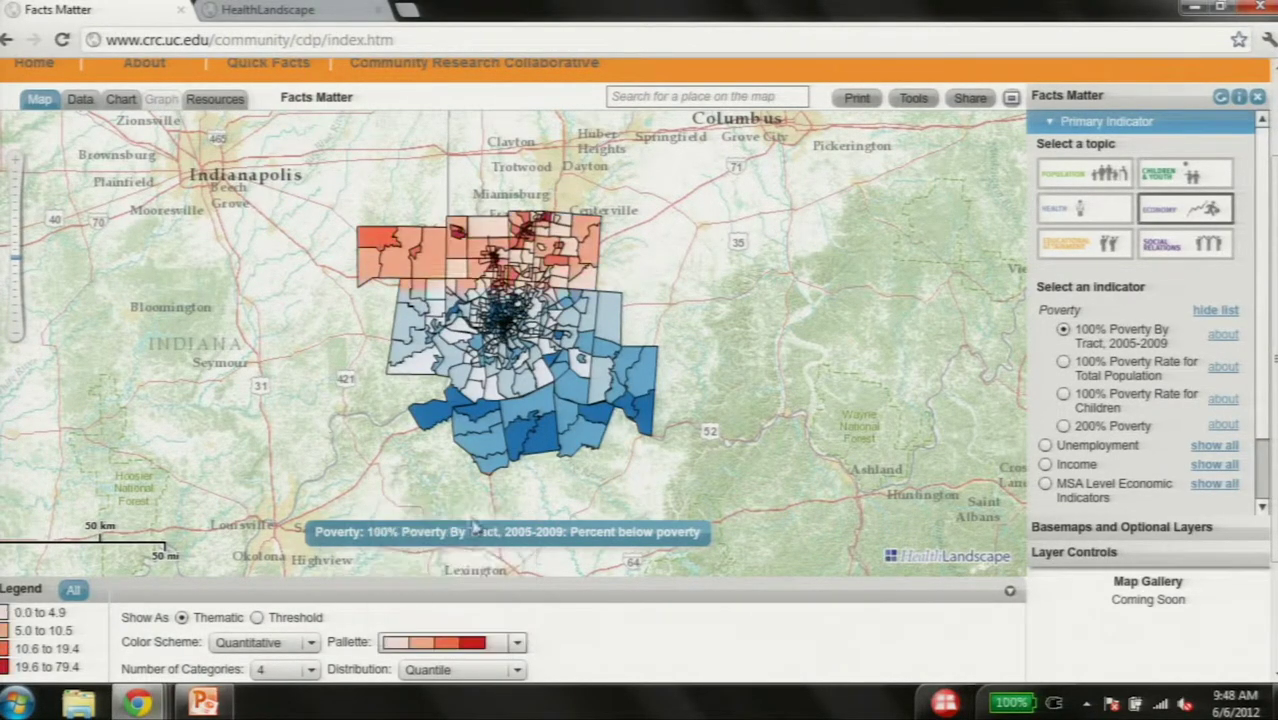
{"action": "left_click", "coordinate": [480, 643]}
{"action": "left_click", "coordinate": [318, 581]}
{"action": "left_click", "coordinate": [300, 669]}
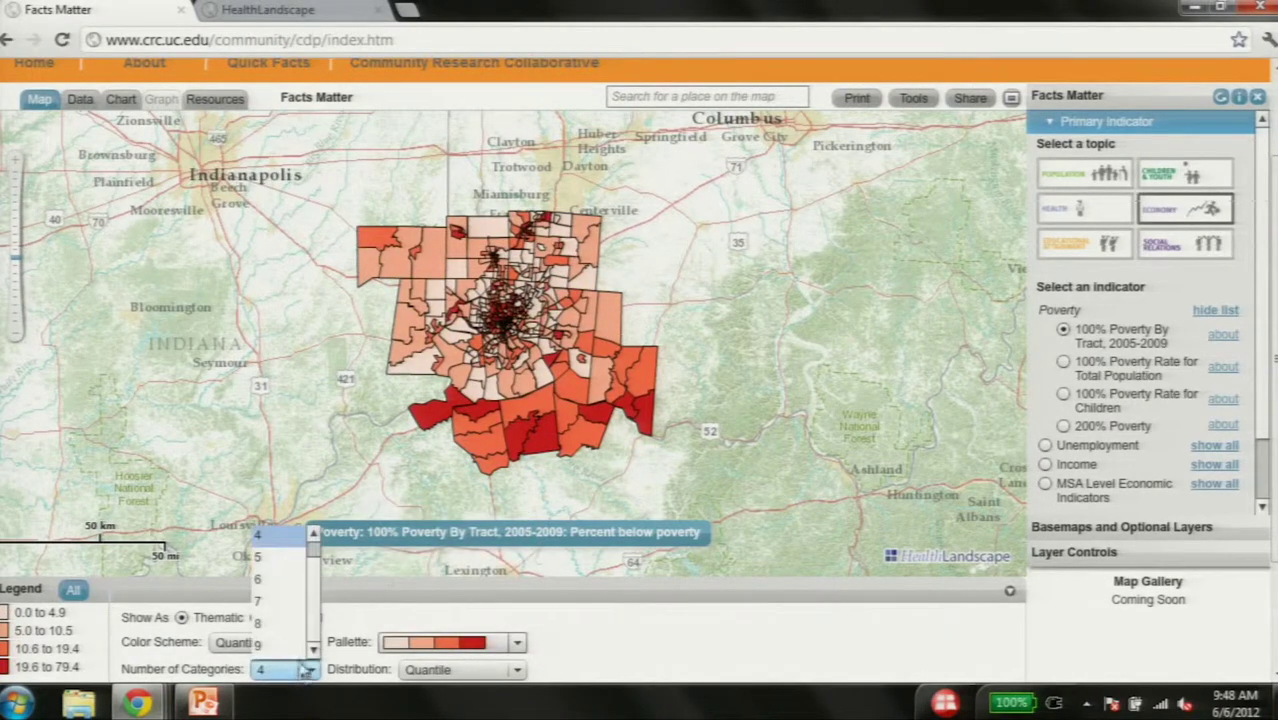
{"action": "left_click", "coordinate": [274, 600]}
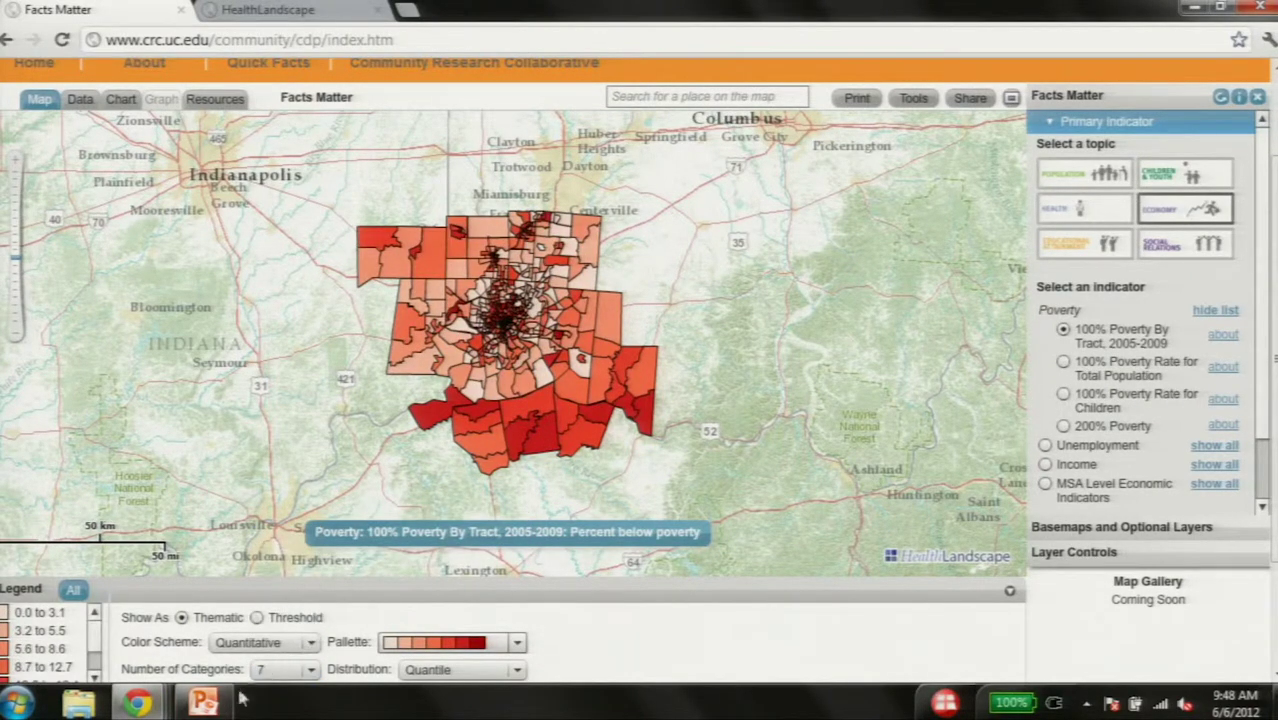
Switch the poverty map, focused on the Cincinnati area, from Thematic to Threshold display
{"action": "mouse_move", "coordinate": [138, 703]}
{"action": "left_click", "coordinate": [495, 334]}
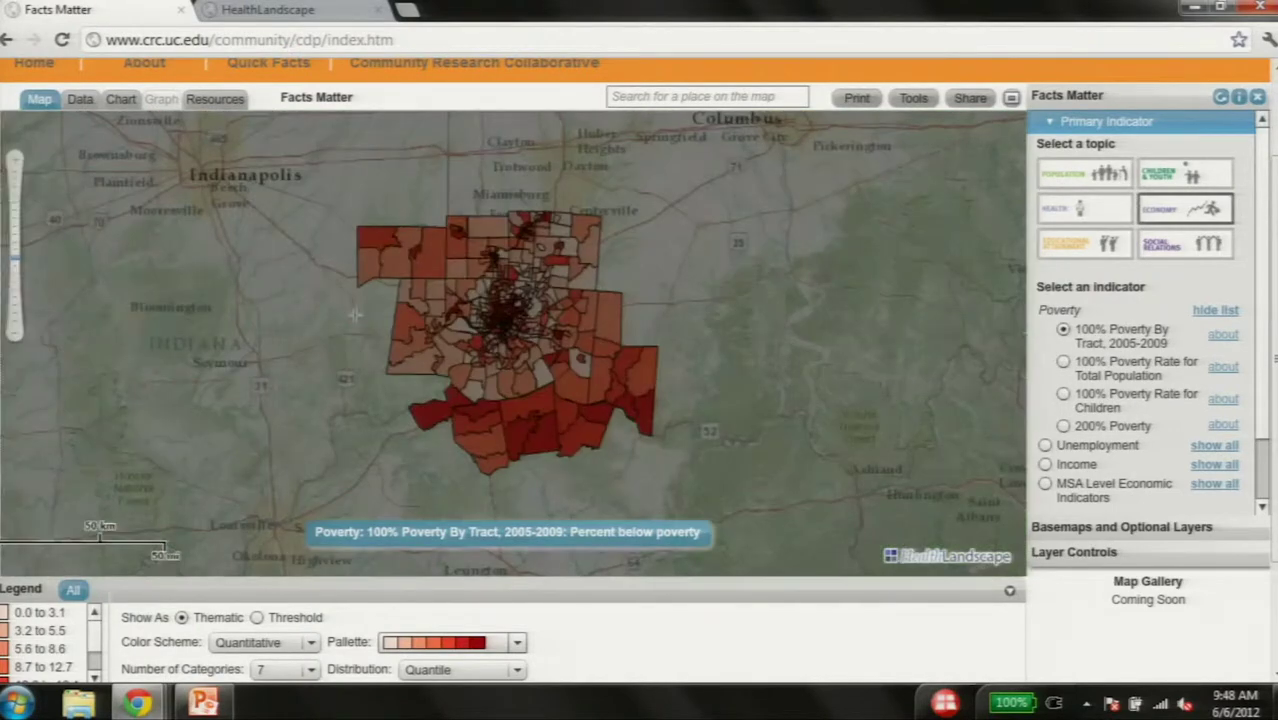
{"action": "scroll", "coordinate": [495, 334], "scroll_direction": "up", "scroll_amount": 3}
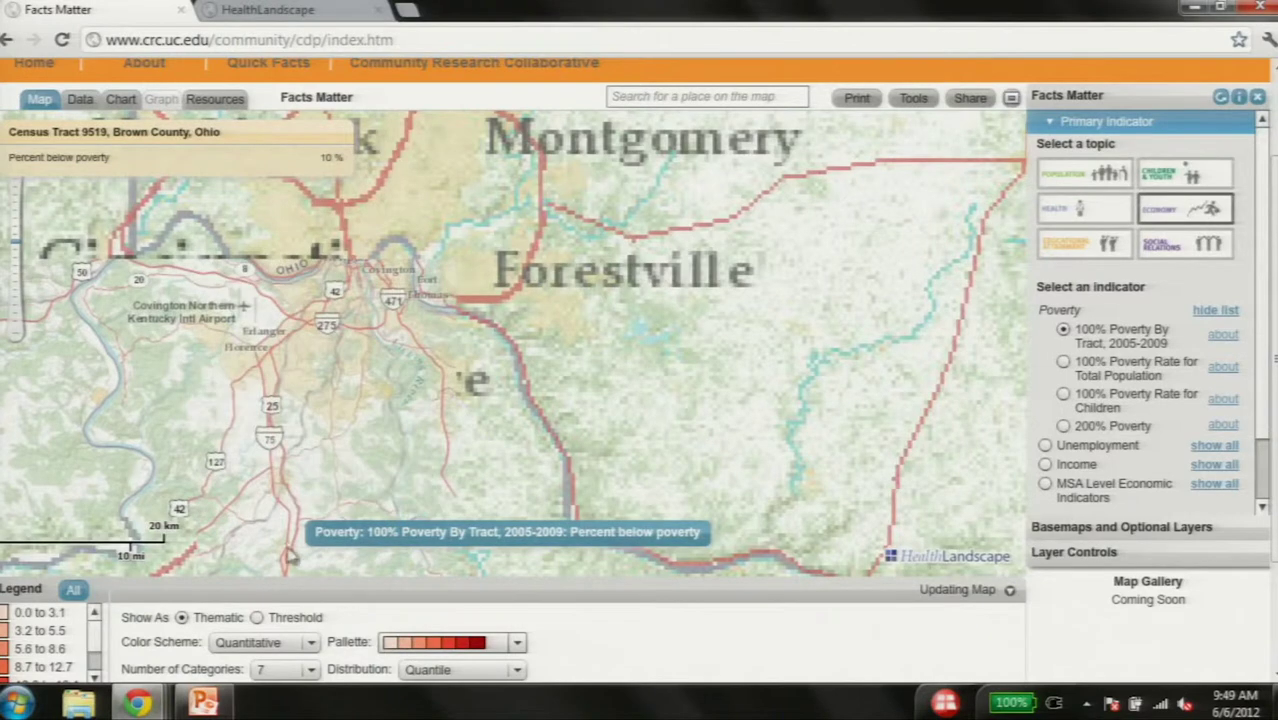
{"action": "left_click", "coordinate": [270, 617]}
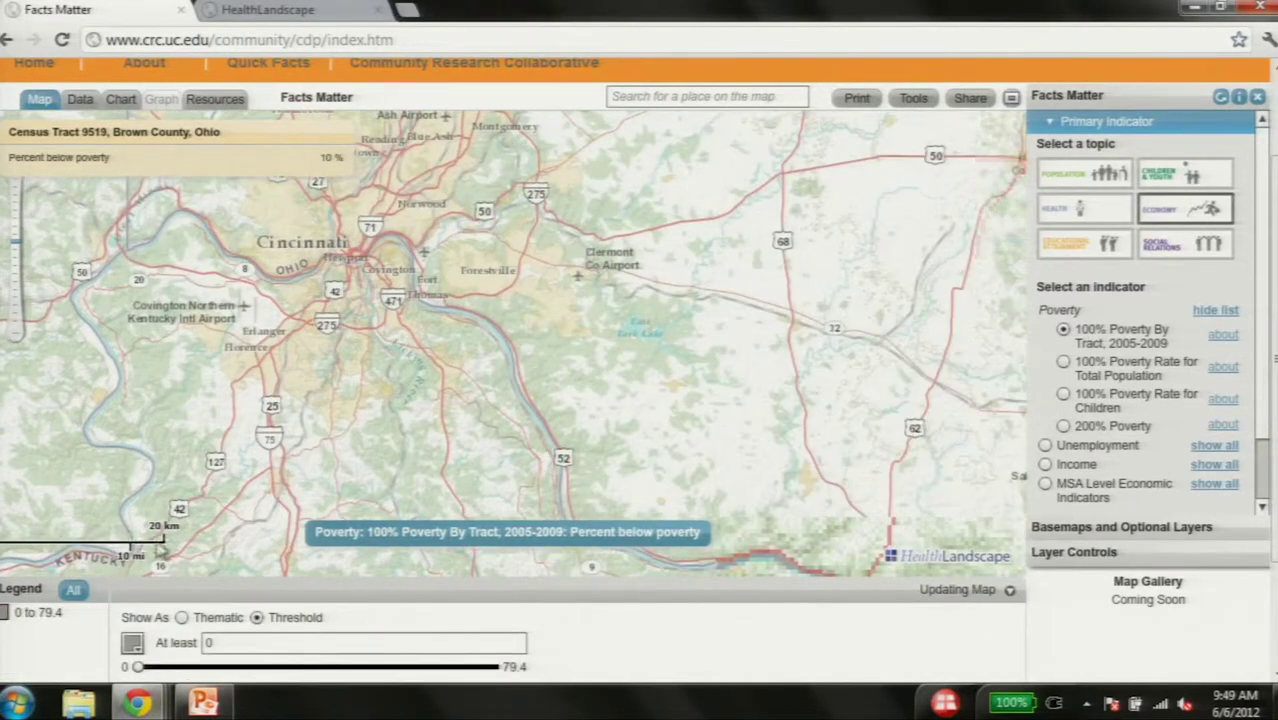
Set the poverty map's threshold color to red and its minimum to 28.1
{"action": "left_click", "coordinate": [133, 642]}
{"action": "left_click", "coordinate": [136, 568]}
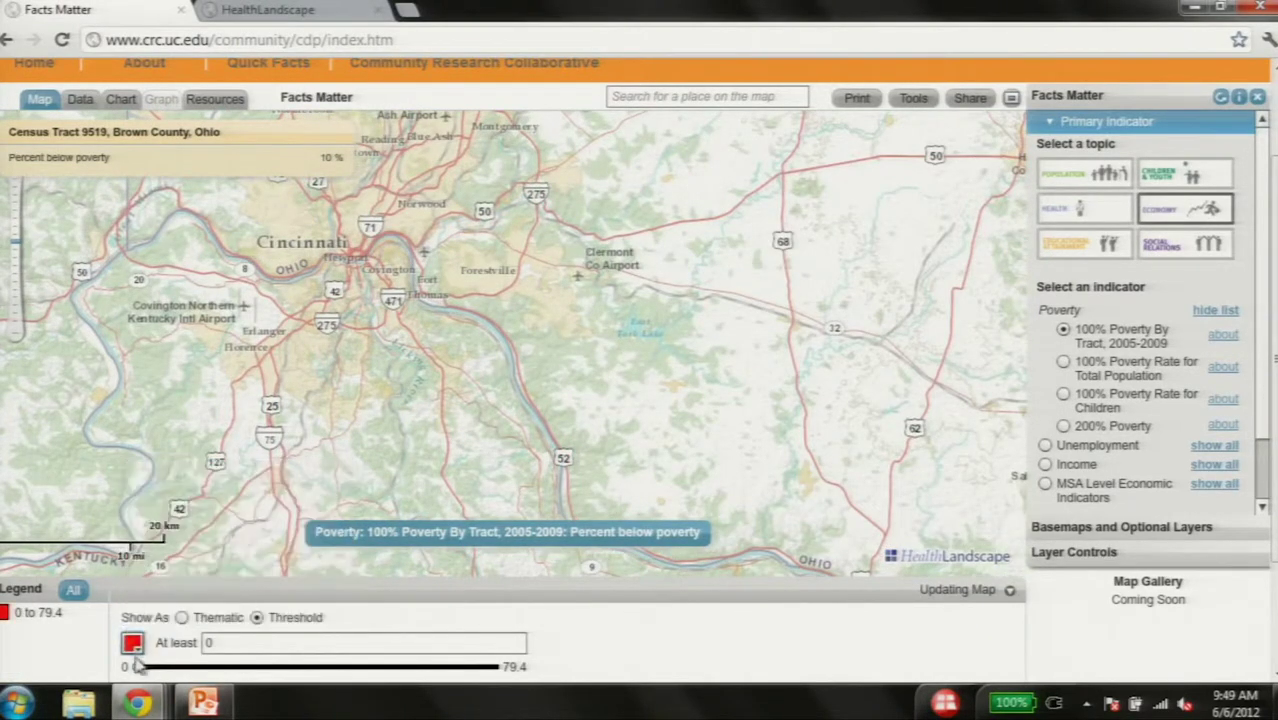
{"action": "left_click_drag", "start_coordinate": [140, 676], "coordinate": [262, 668]}
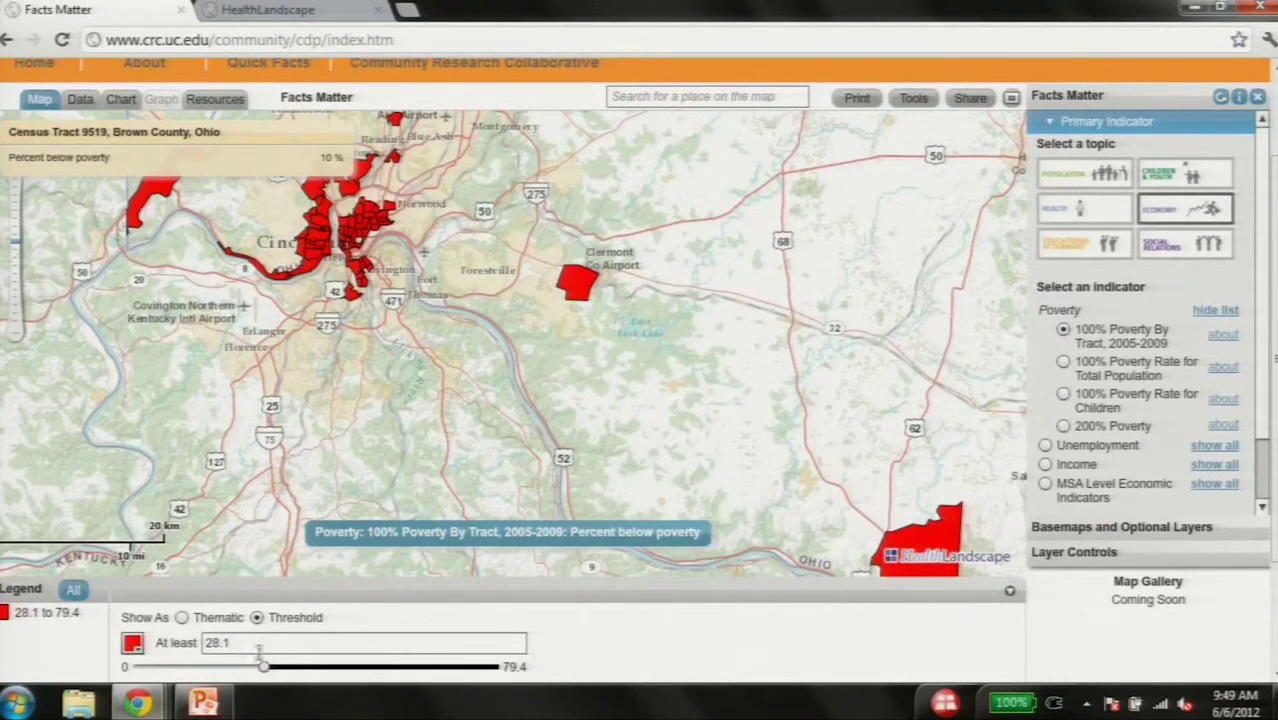
Overlay the Avondale, Price Hill and Covington boundaries from the optional Cincinnati Geography layers on the poverty map
{"action": "left_click_drag", "start_coordinate": [868, 436], "coordinate": [882, 500]}
{"action": "left_click", "coordinate": [1100, 527]}
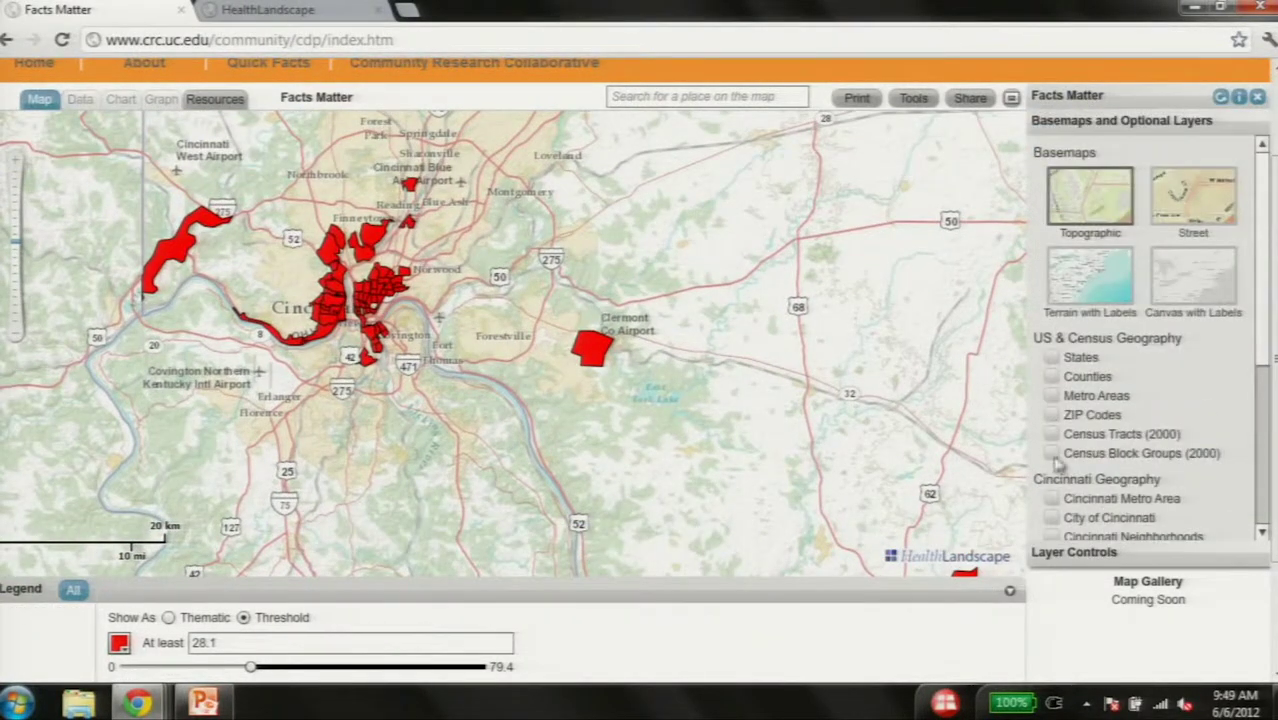
{"action": "scroll", "coordinate": [1262, 388], "scroll_direction": "down", "scroll_amount": 3}
{"action": "left_click", "coordinate": [1050, 416]}
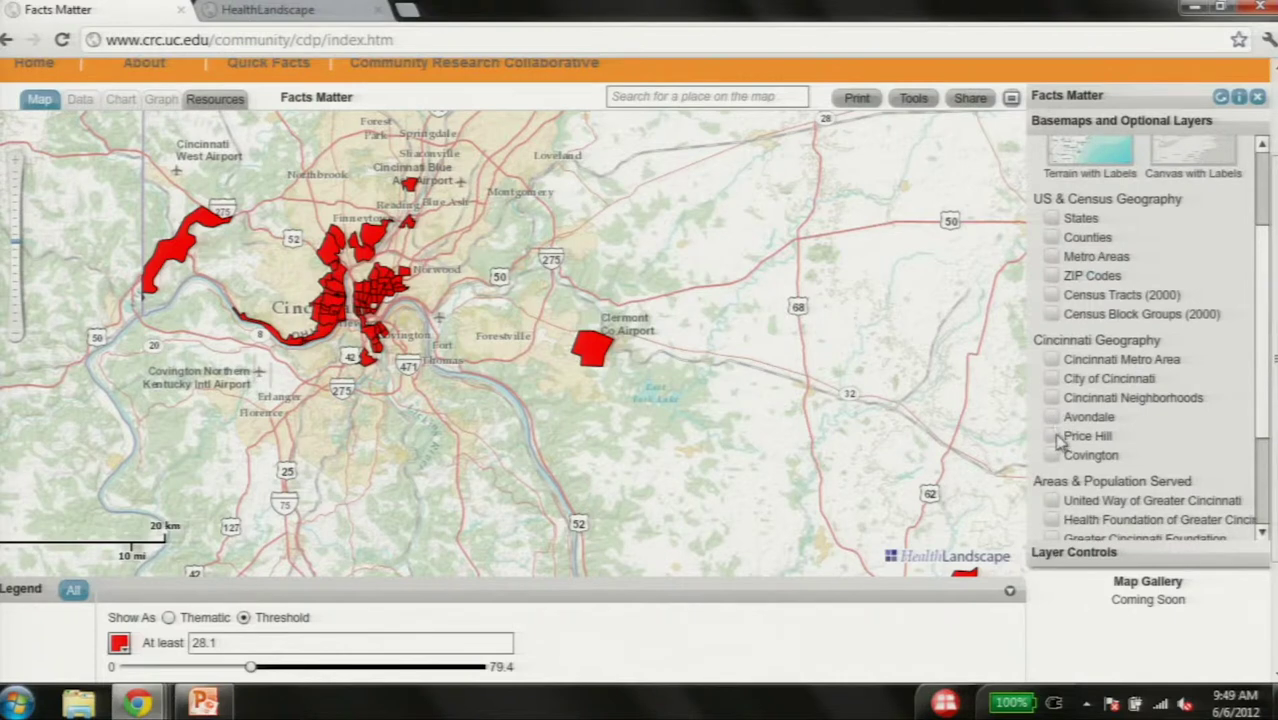
{"action": "left_click", "coordinate": [1050, 436]}
{"action": "left_click", "coordinate": [1050, 455]}
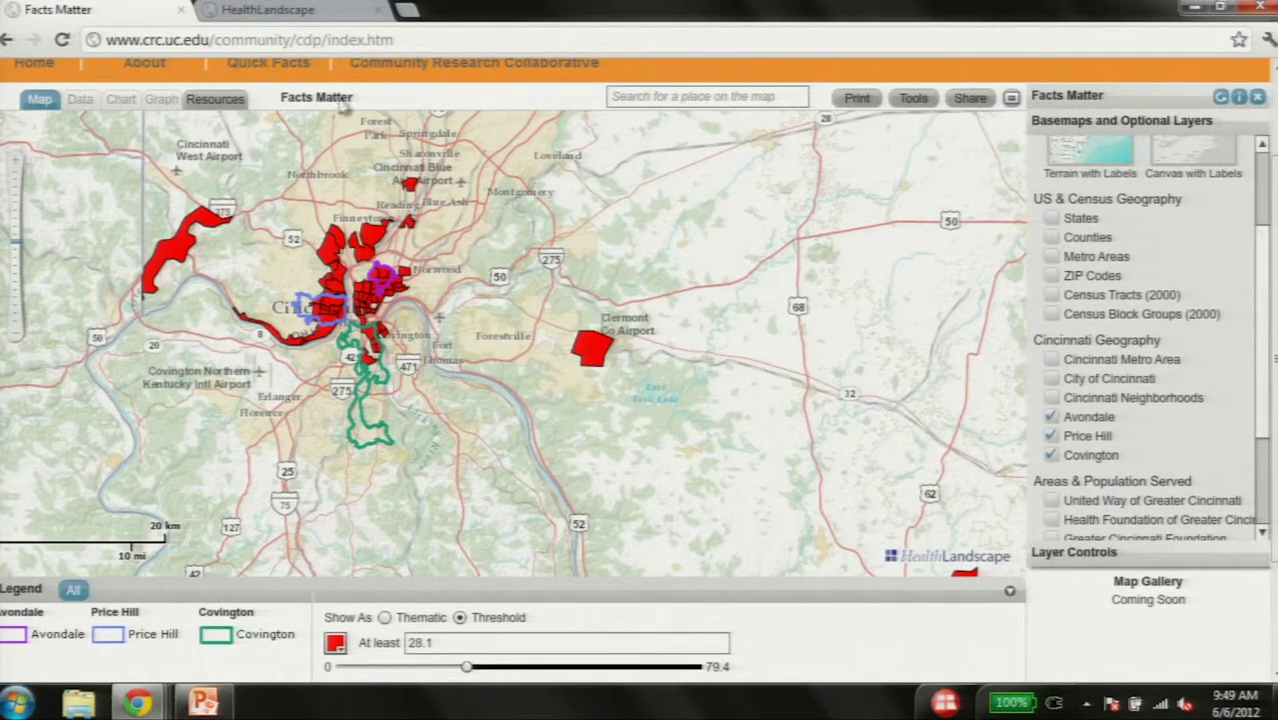
Switch to the HealthLandscape Quality Measurement Data Portal and map the Healthcare Costs topic's Medicaid indicator by county
{"action": "left_click", "coordinate": [305, 14]}
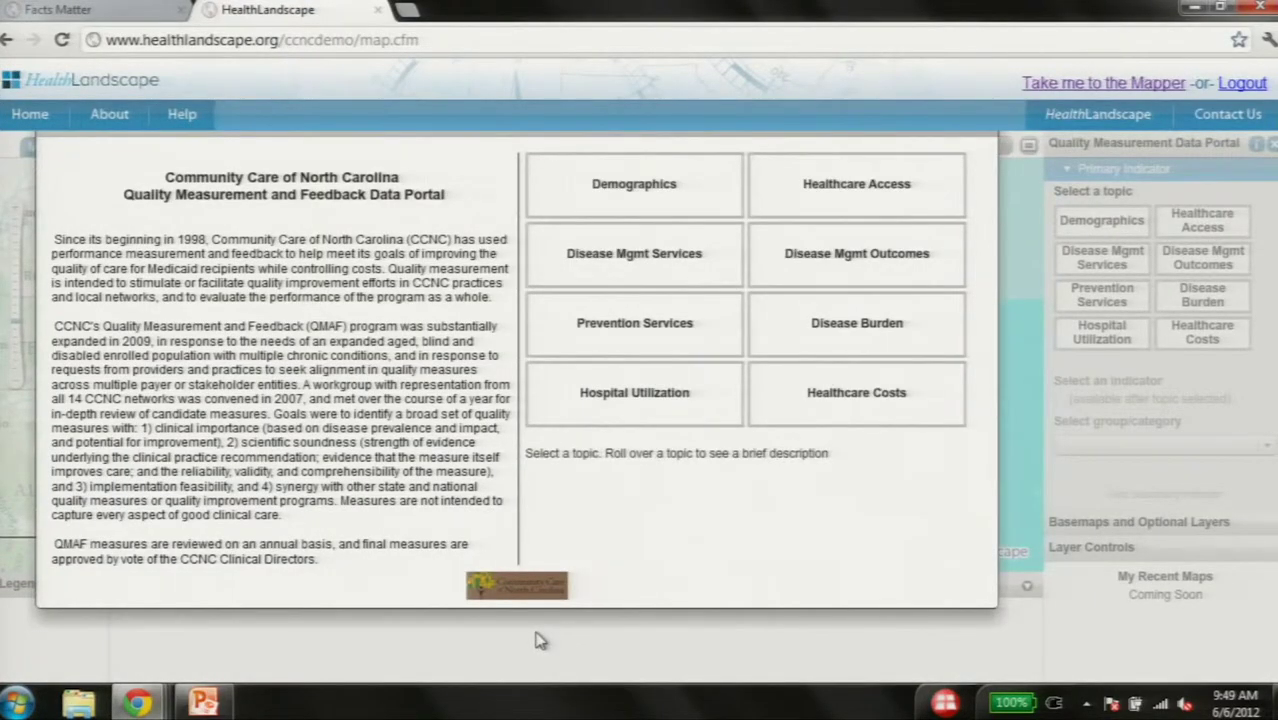
{"action": "mouse_move", "coordinate": [856, 358]}
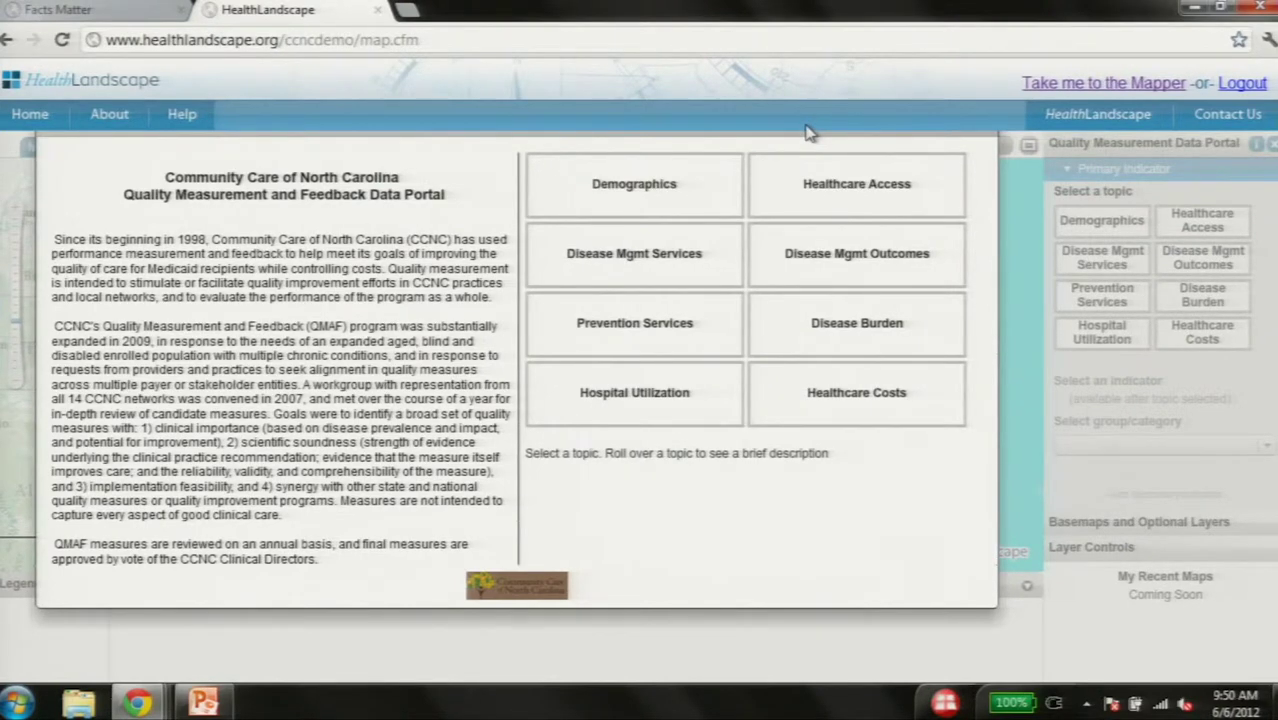
{"action": "mouse_move", "coordinate": [738, 164]}
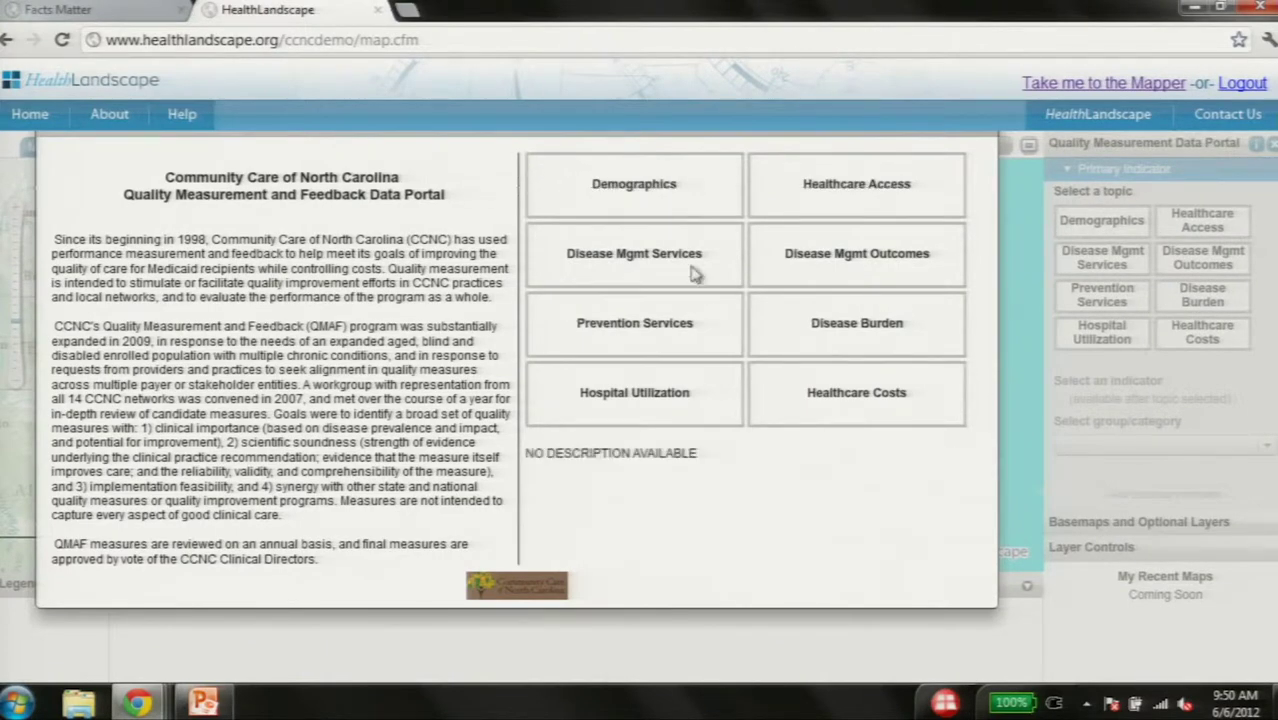
{"action": "left_click", "coordinate": [834, 400]}
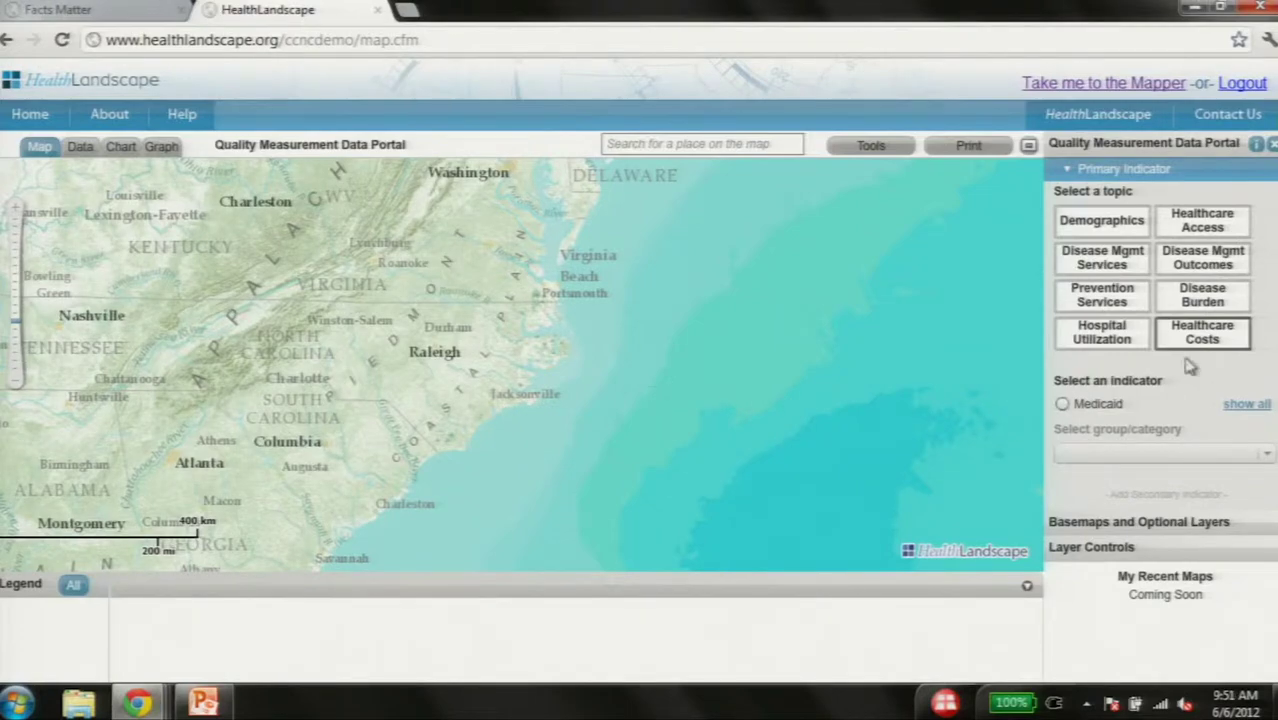
{"action": "left_click", "coordinate": [1062, 405]}
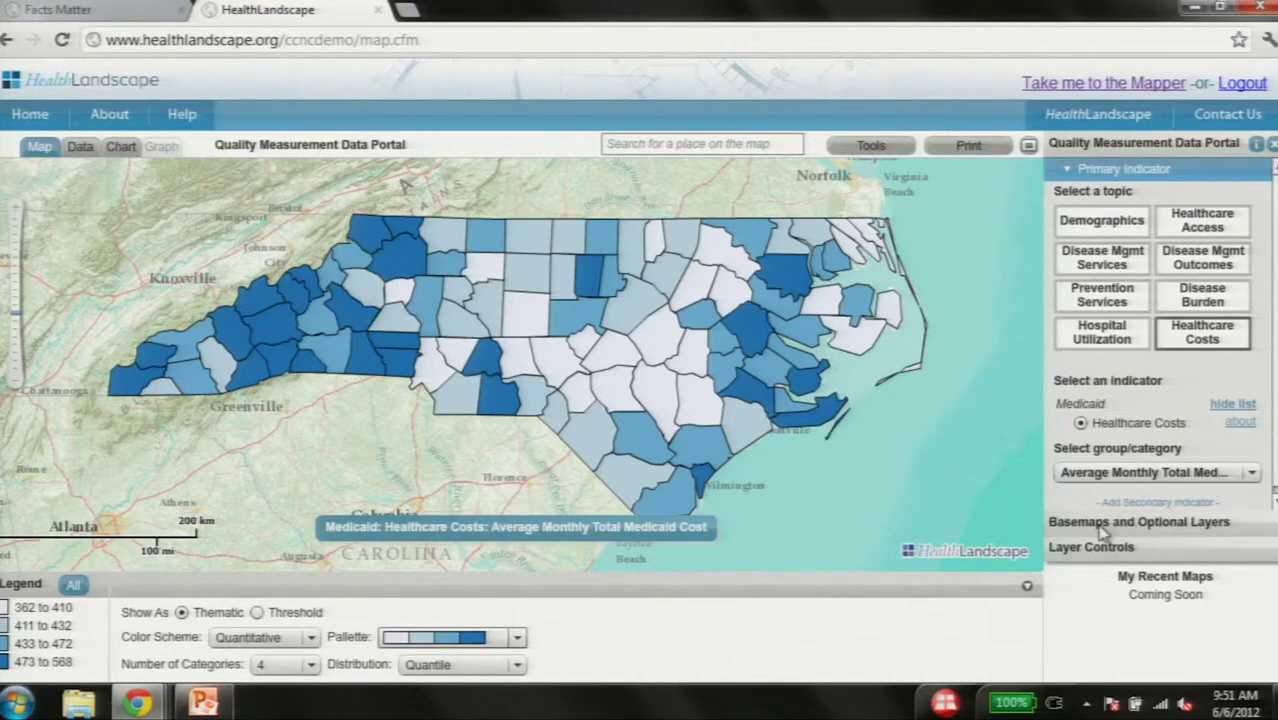
Enable the Drawing Tools and draw a yellow Free Line loop around the dark cluster of western North Carolina counties
{"action": "left_click", "coordinate": [842, 143]}
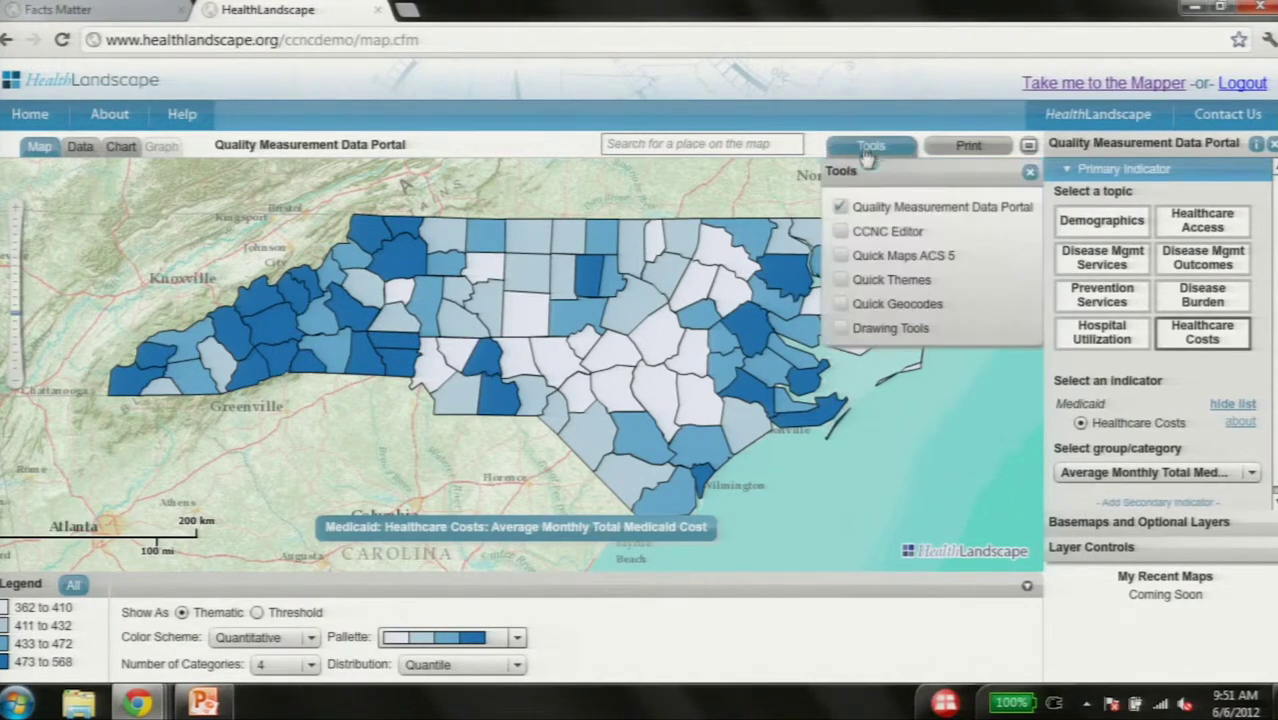
{"action": "left_click", "coordinate": [842, 329]}
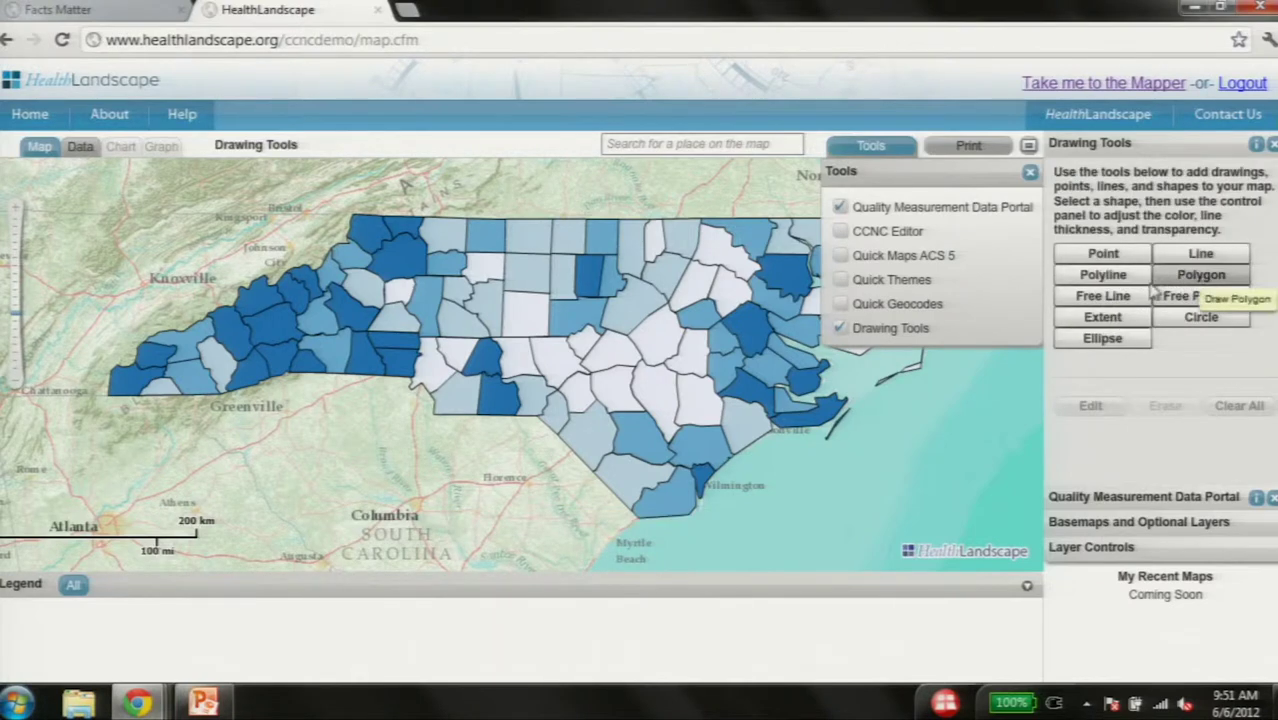
{"action": "left_click", "coordinate": [1114, 306]}
{"action": "mouse_move", "coordinate": [300, 263]}
{"action": "left_mouse_down"}
{"action": "mouse_move", "coordinate": [255, 272]}
{"action": "mouse_move", "coordinate": [182, 348]}
{"action": "mouse_move", "coordinate": [368, 342]}
{"action": "mouse_move", "coordinate": [291, 274]}
{"action": "mouse_move", "coordinate": [265, 268]}
{"action": "left_mouse_up"}
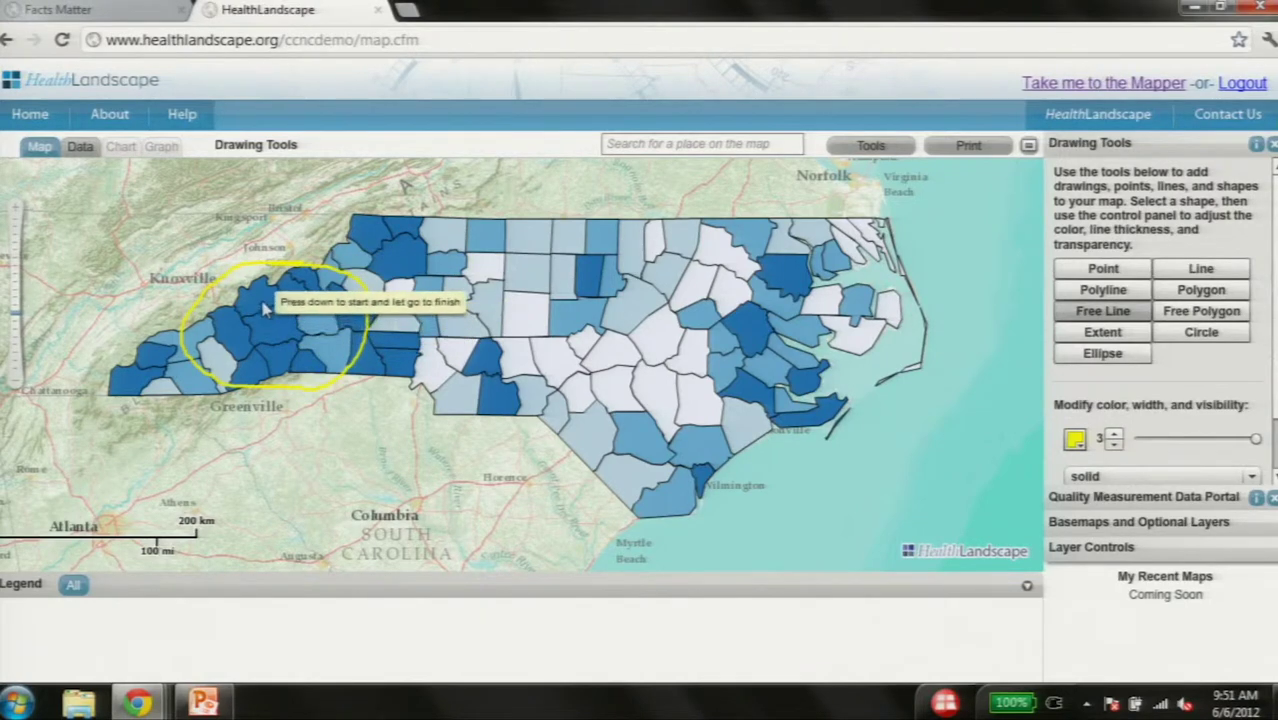
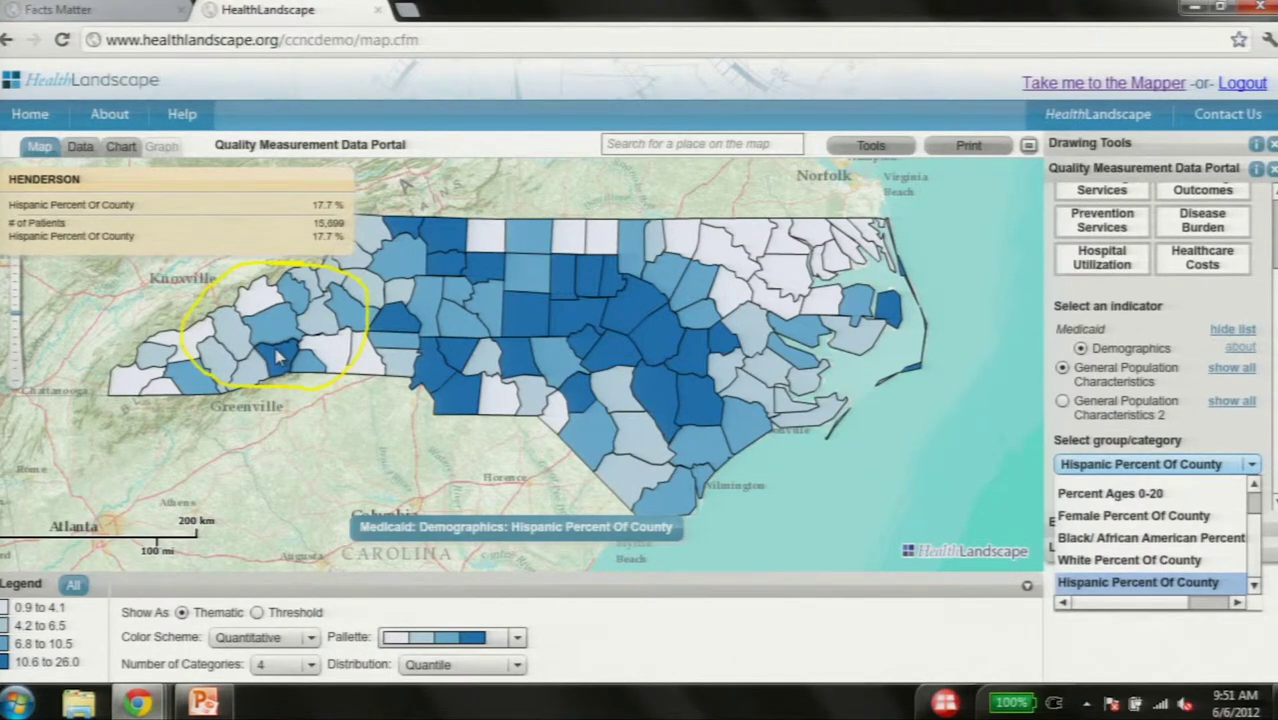
Map the Healthcare Access topic's General indicator, Medicaid Enrollment (Practices), with the category ABD TOTAL
{"action": "scroll", "coordinate": [1225, 340], "scroll_direction": "up", "scroll_amount": 3}
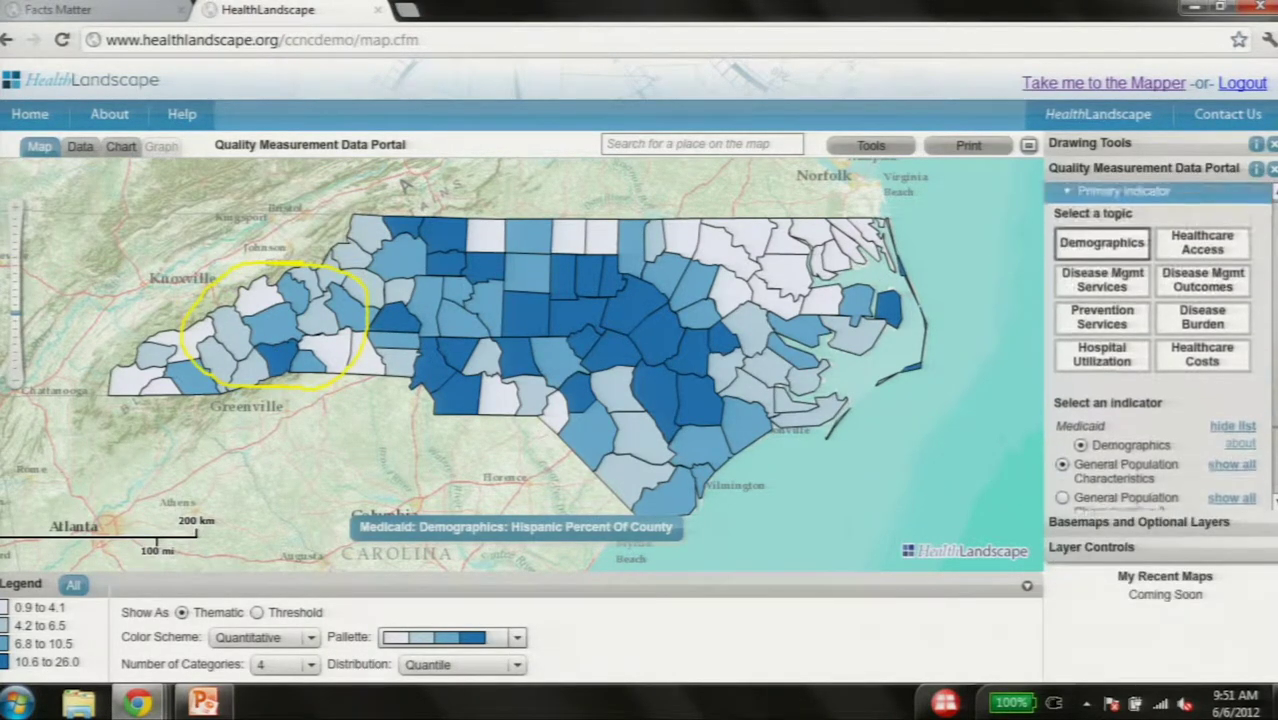
{"action": "left_click", "coordinate": [1208, 258]}
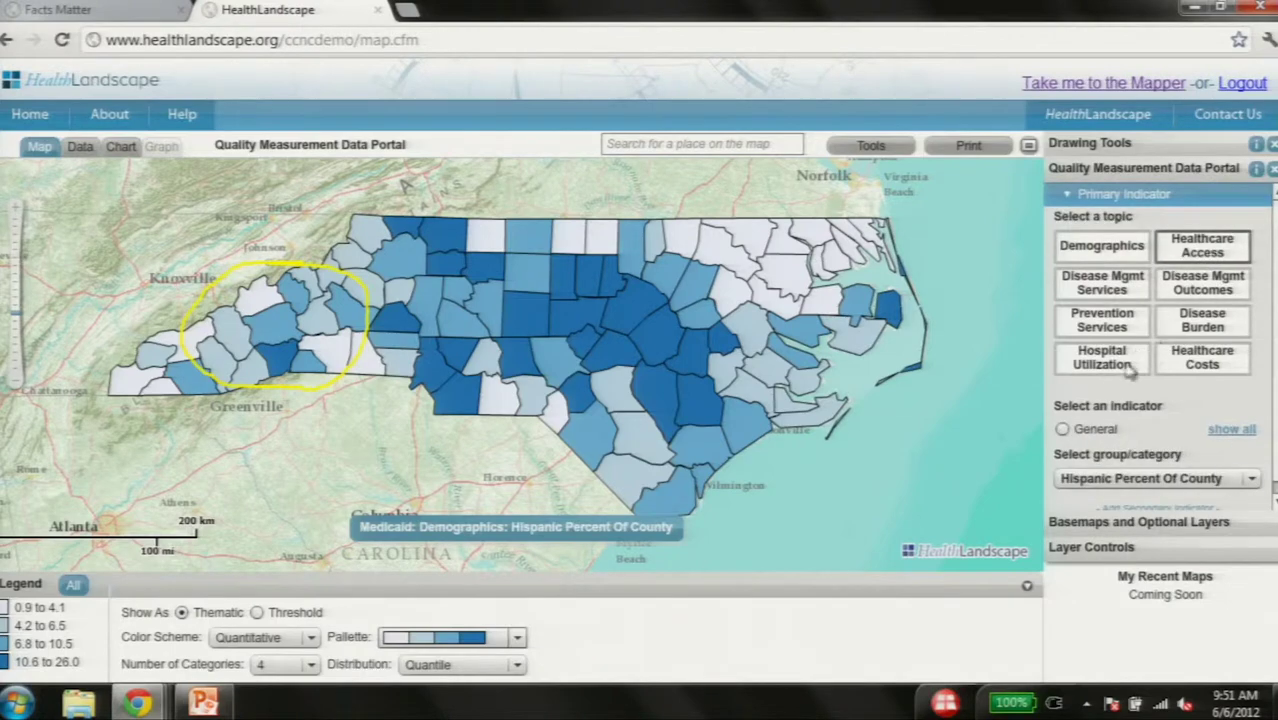
{"action": "left_click", "coordinate": [1063, 430]}
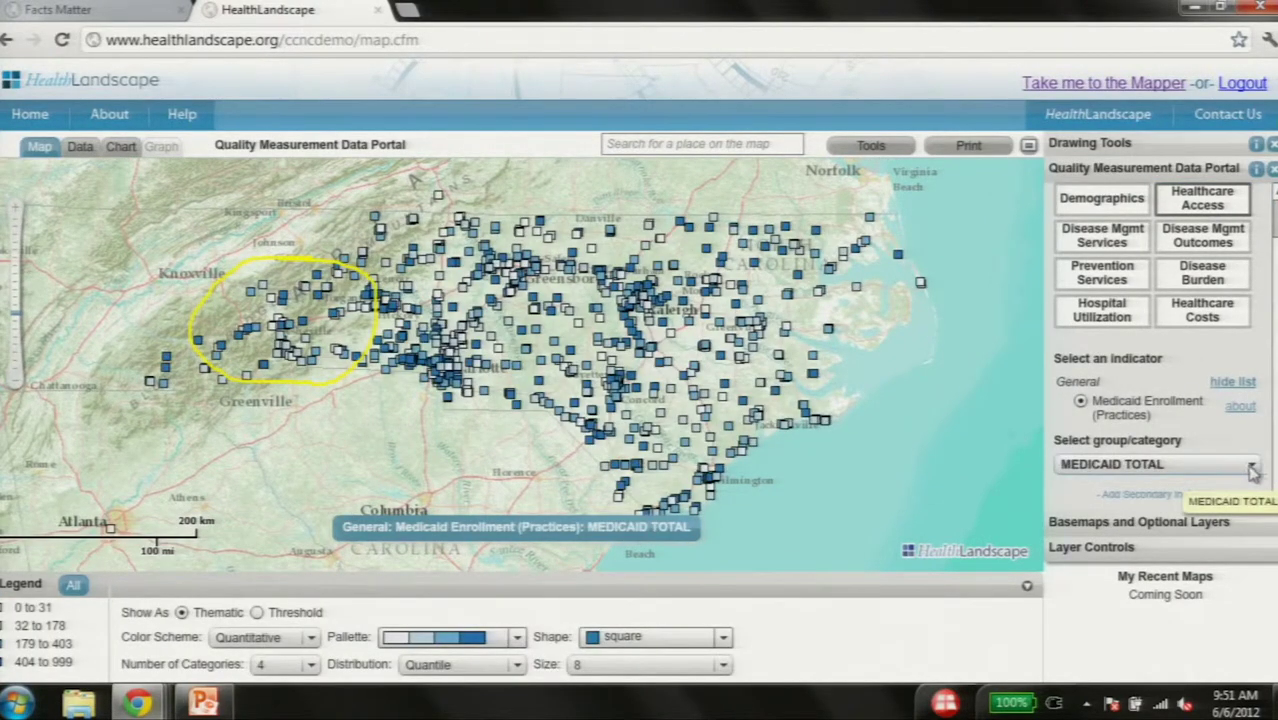
{"action": "left_click", "coordinate": [1251, 467]}
{"action": "left_click", "coordinate": [1120, 555]}
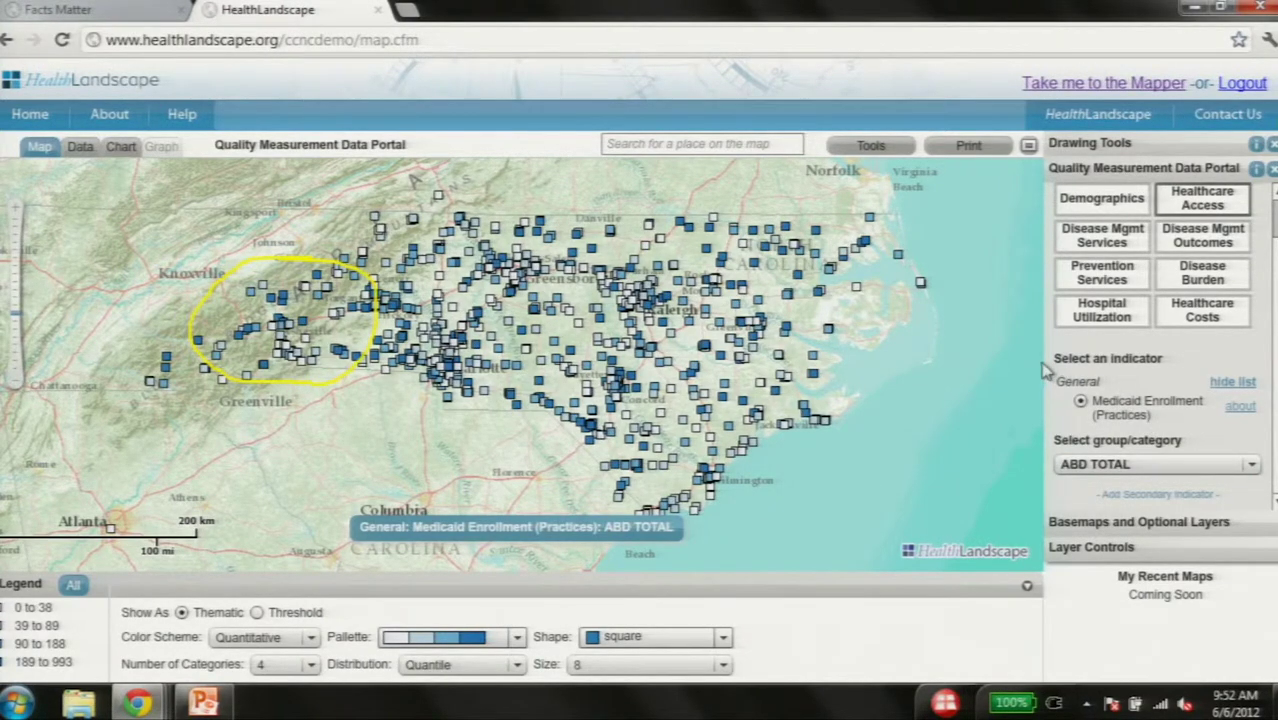
Map the Disease Mgmt Services indicator Asthma by County, and list the Disease Mgmt Outcomes indicators
{"action": "left_click", "coordinate": [1108, 234]}
{"action": "left_click", "coordinate": [1063, 382]}
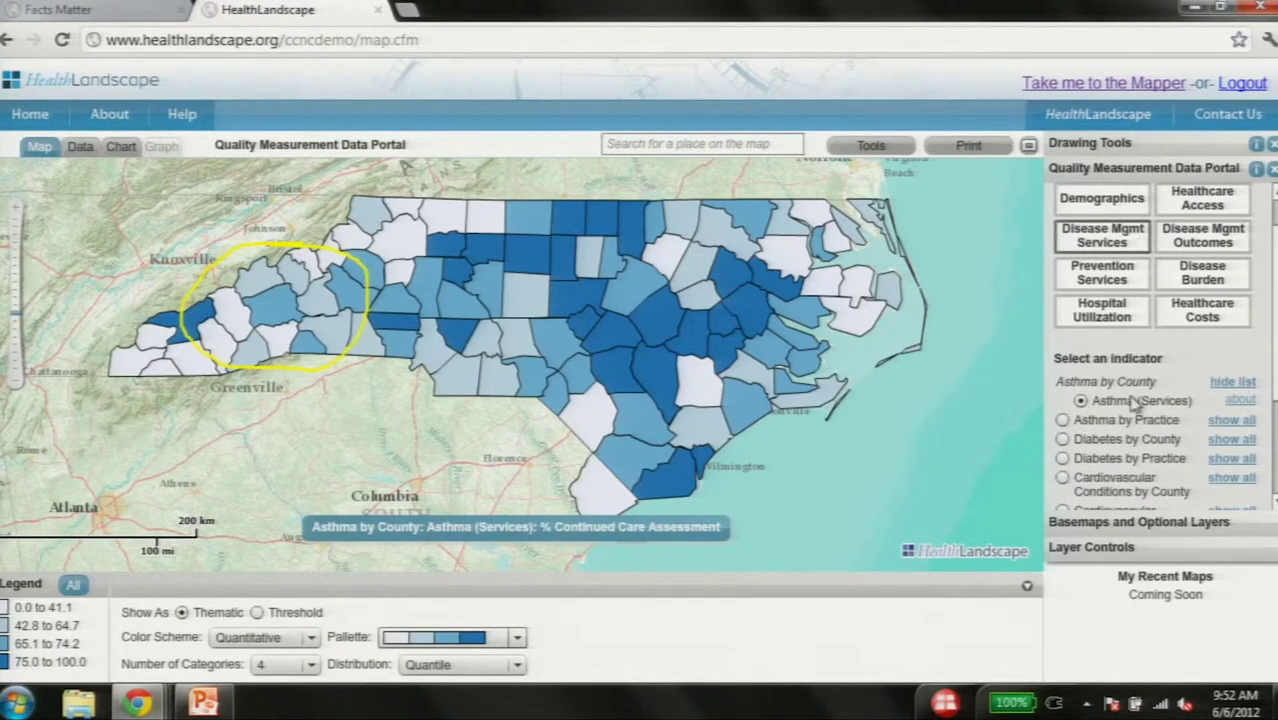
{"action": "mouse_move", "coordinate": [549, 343]}
{"action": "left_click", "coordinate": [1208, 244]}
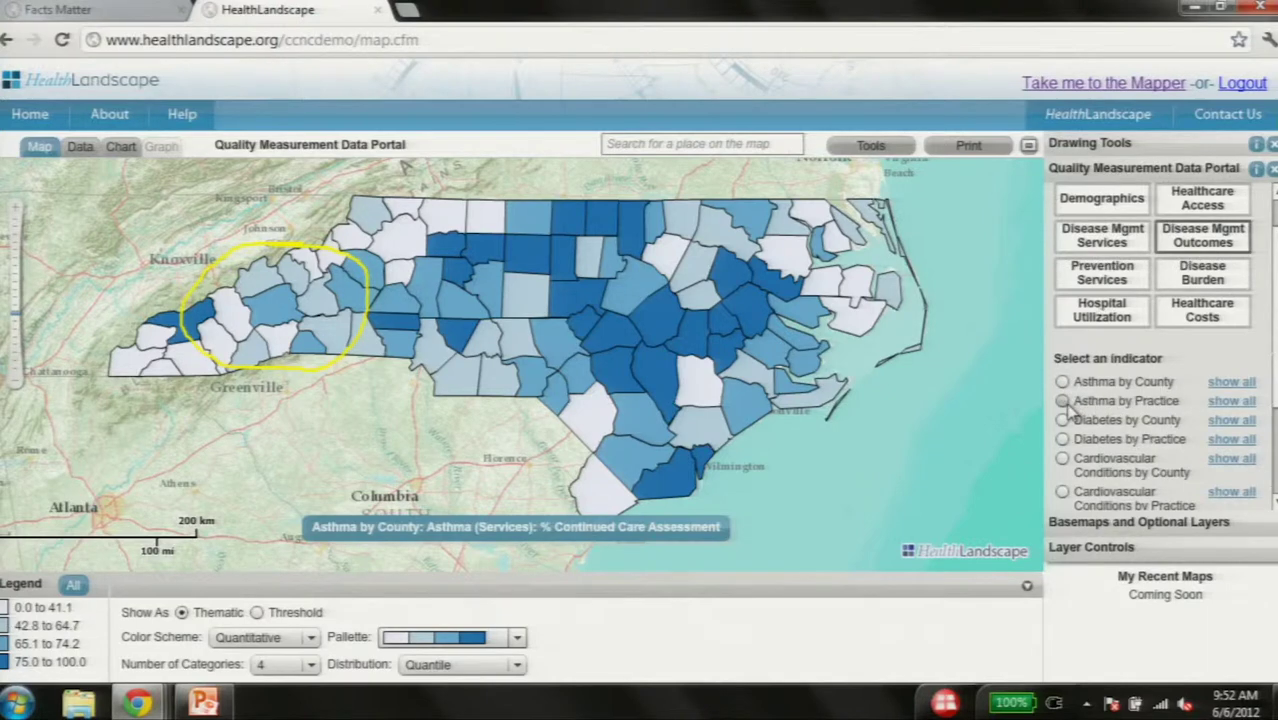
Add a secondary indicator showing the Healthcare Costs topic's Medicaid data beside the asthma map
{"action": "scroll", "coordinate": [1270, 300], "scroll_direction": "down", "scroll_amount": 2}
{"action": "scroll", "coordinate": [1160, 350], "scroll_direction": "down", "scroll_amount": 3}
{"action": "left_click", "coordinate": [1168, 500]}
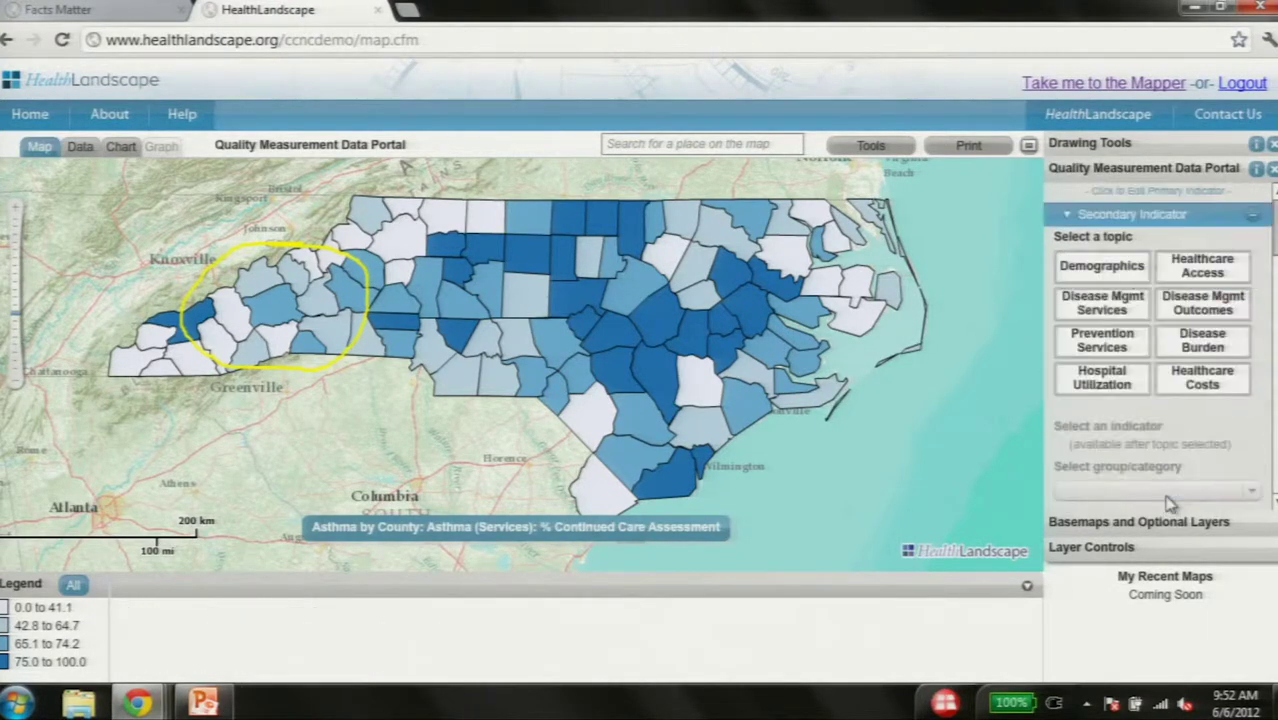
{"action": "left_click", "coordinate": [1213, 387]}
{"action": "left_click", "coordinate": [1081, 468]}
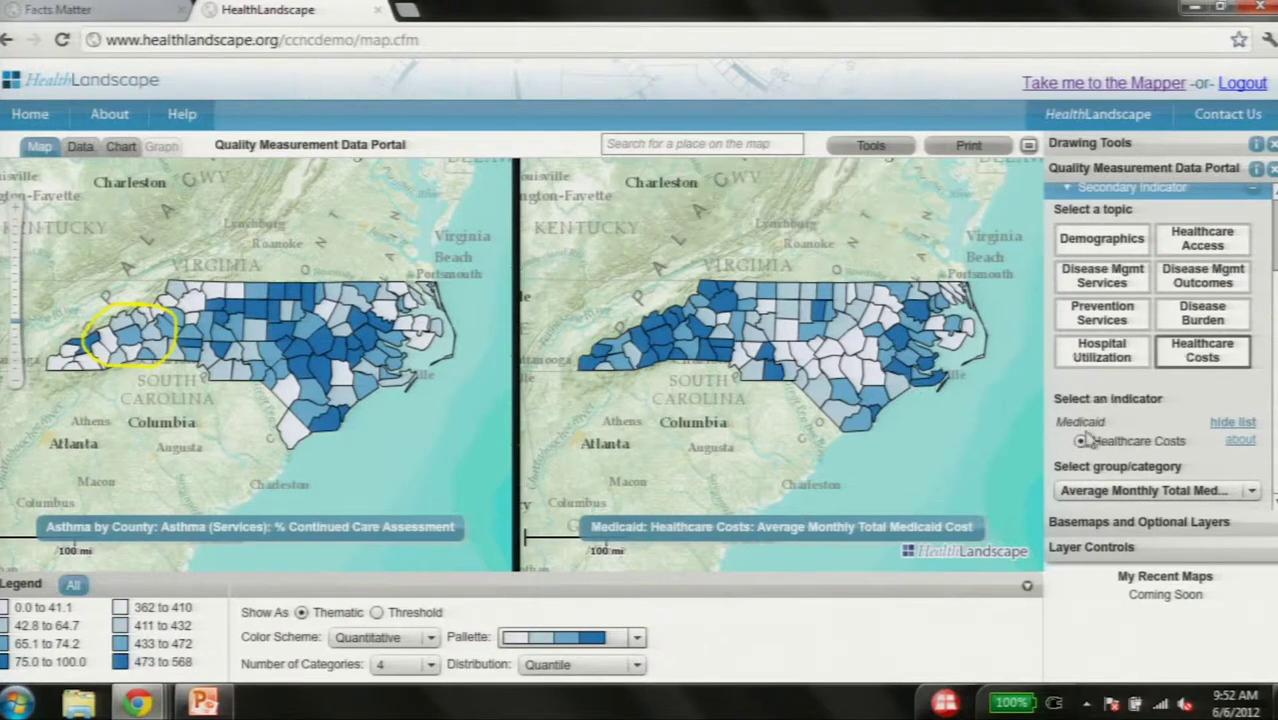
Change the secondary indicator to Medicaid Disease Burden with the category COPD Patients Percent Of County, and inspect Madison County on both maps
{"action": "left_click", "coordinate": [1102, 316]}
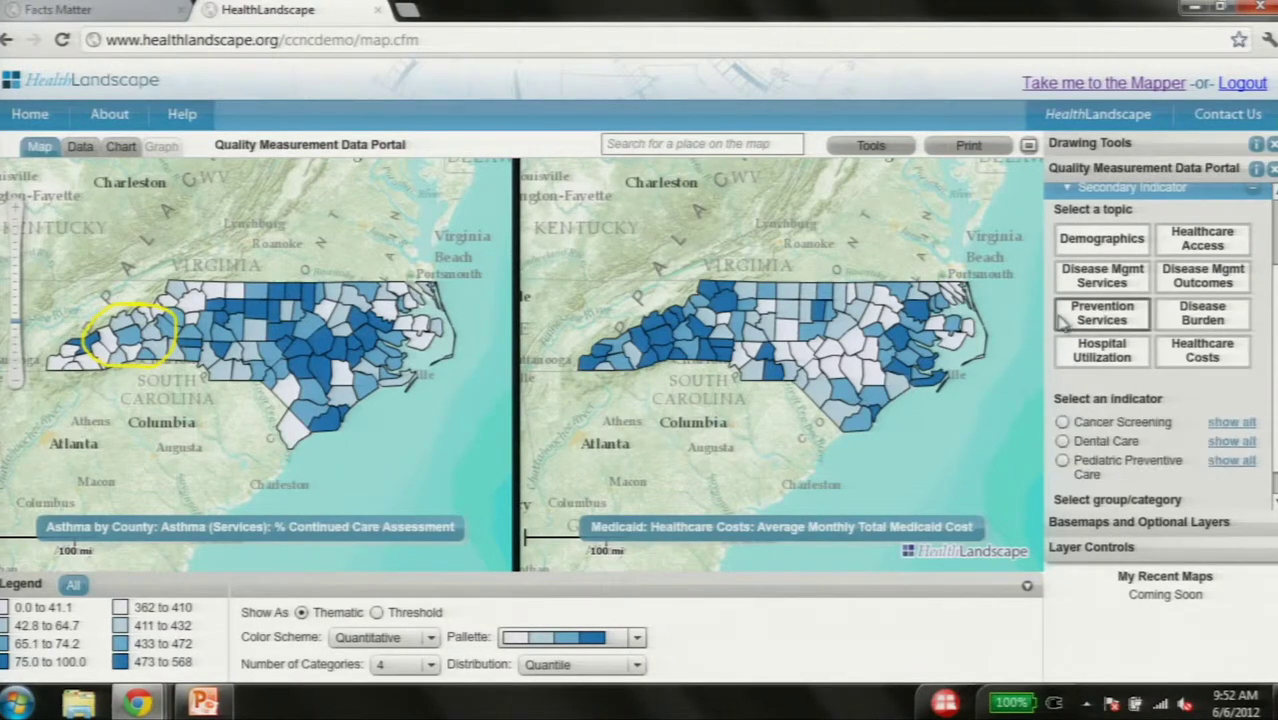
{"action": "left_click", "coordinate": [1197, 321]}
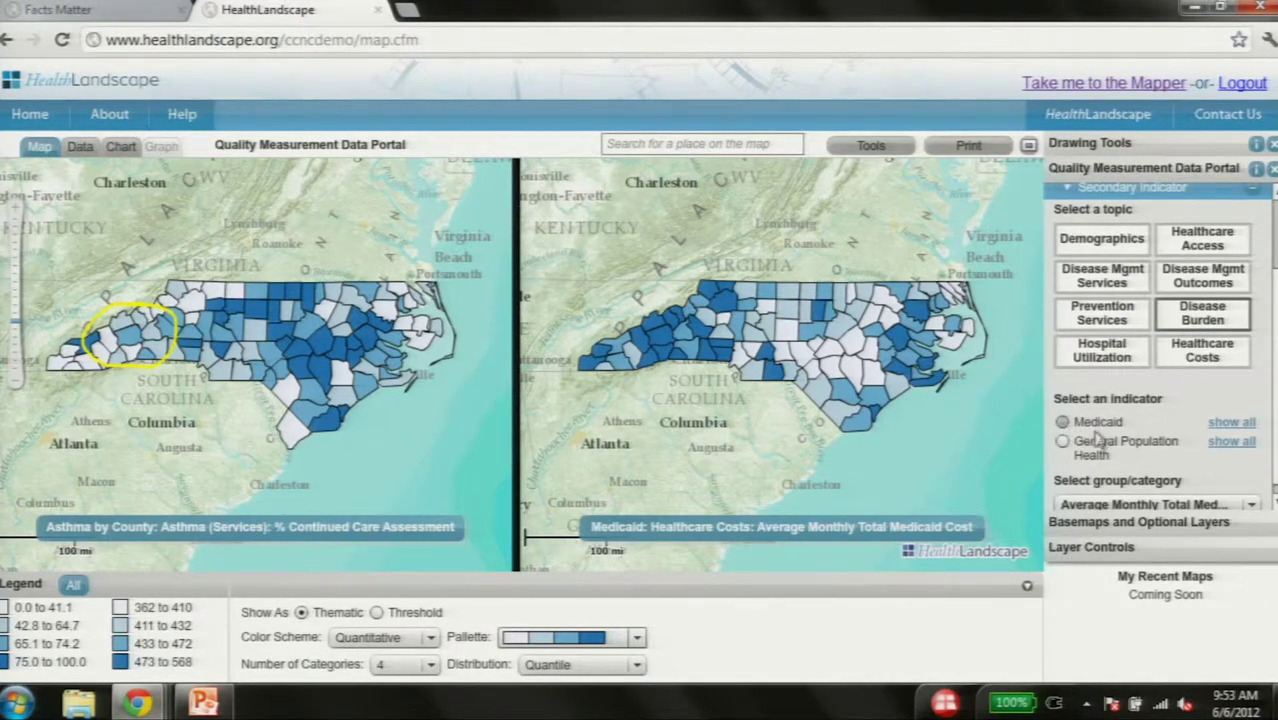
{"action": "left_click", "coordinate": [1062, 422]}
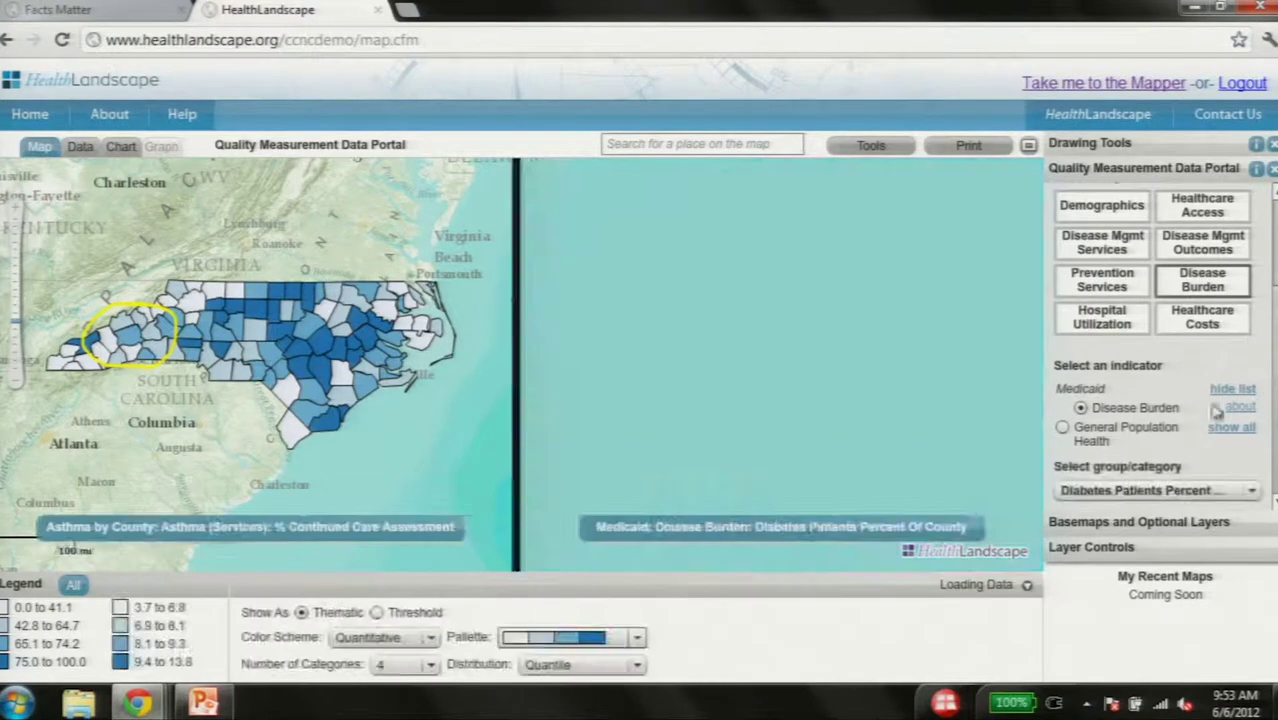
{"action": "left_click", "coordinate": [1250, 490]}
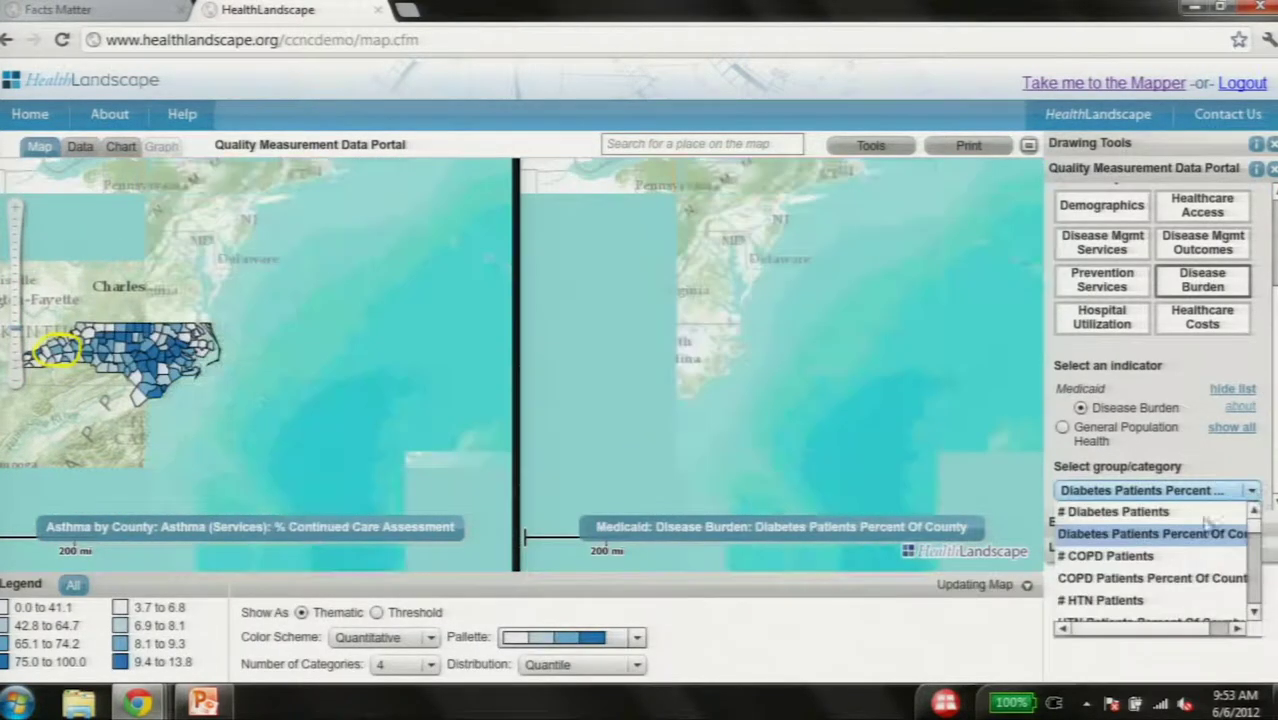
{"action": "left_click", "coordinate": [1131, 572]}
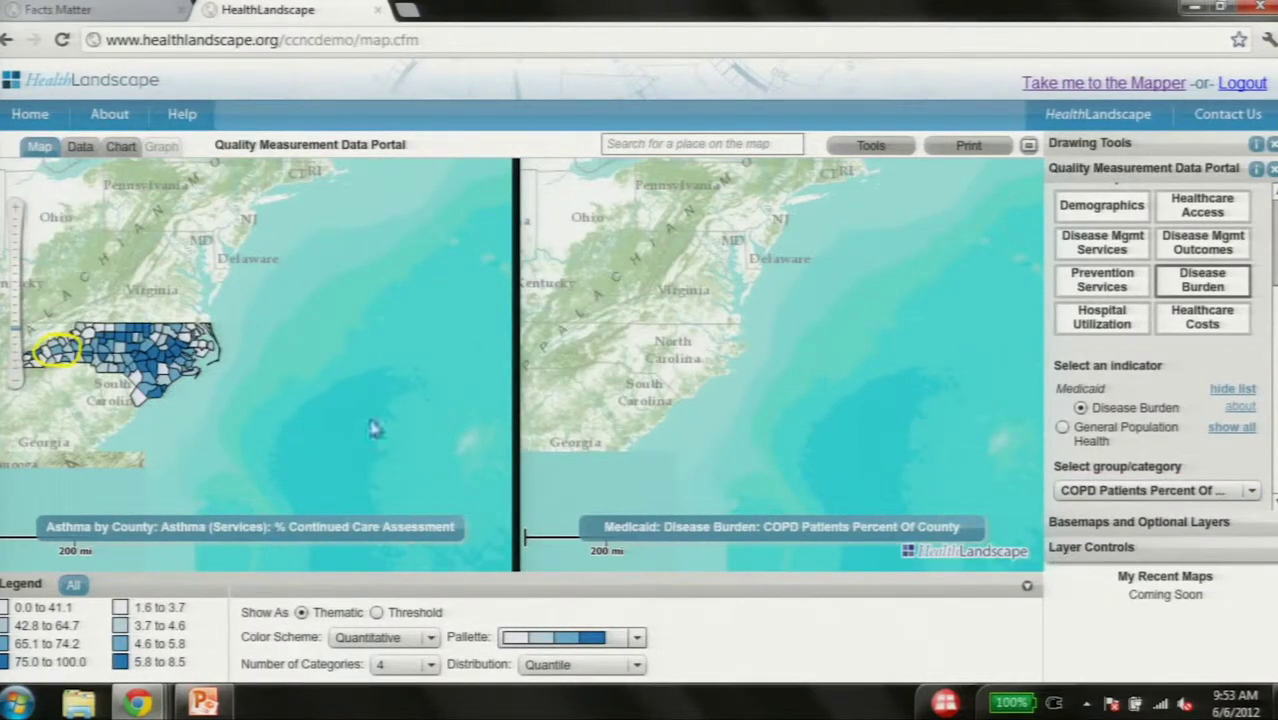
{"action": "double_click", "coordinate": [72, 405]}
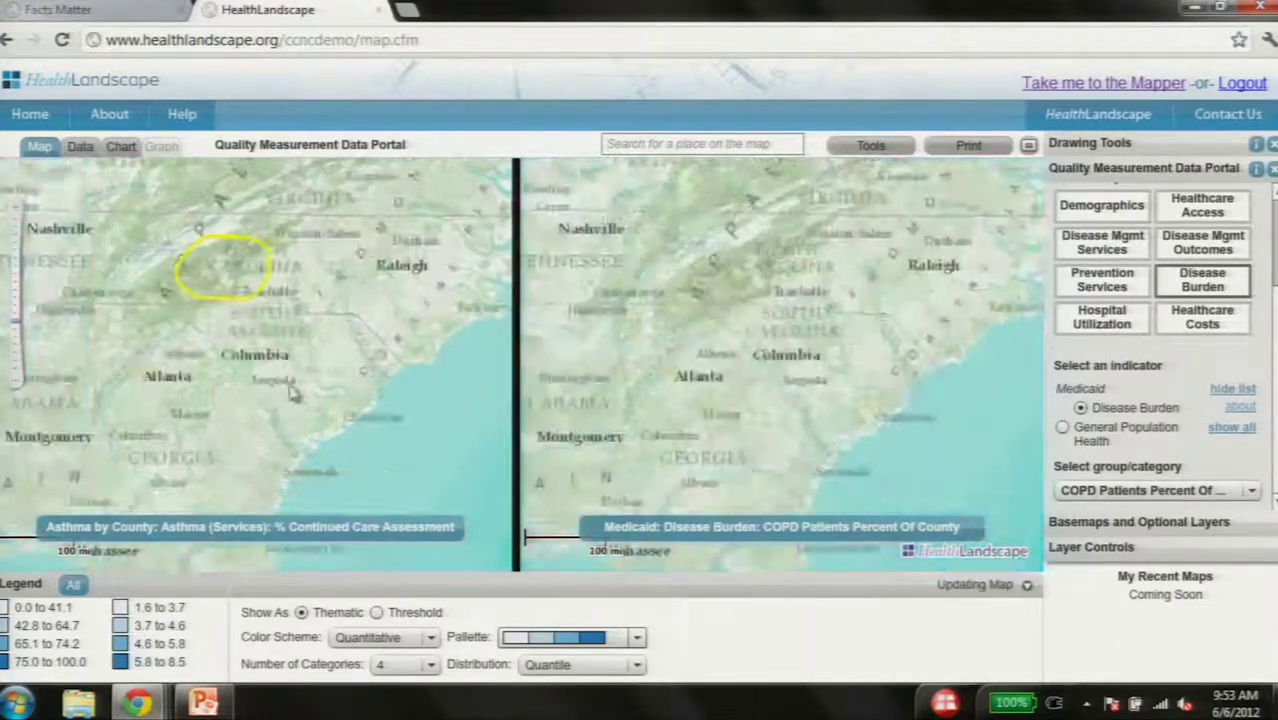
{"action": "mouse_move", "coordinate": [214, 255]}
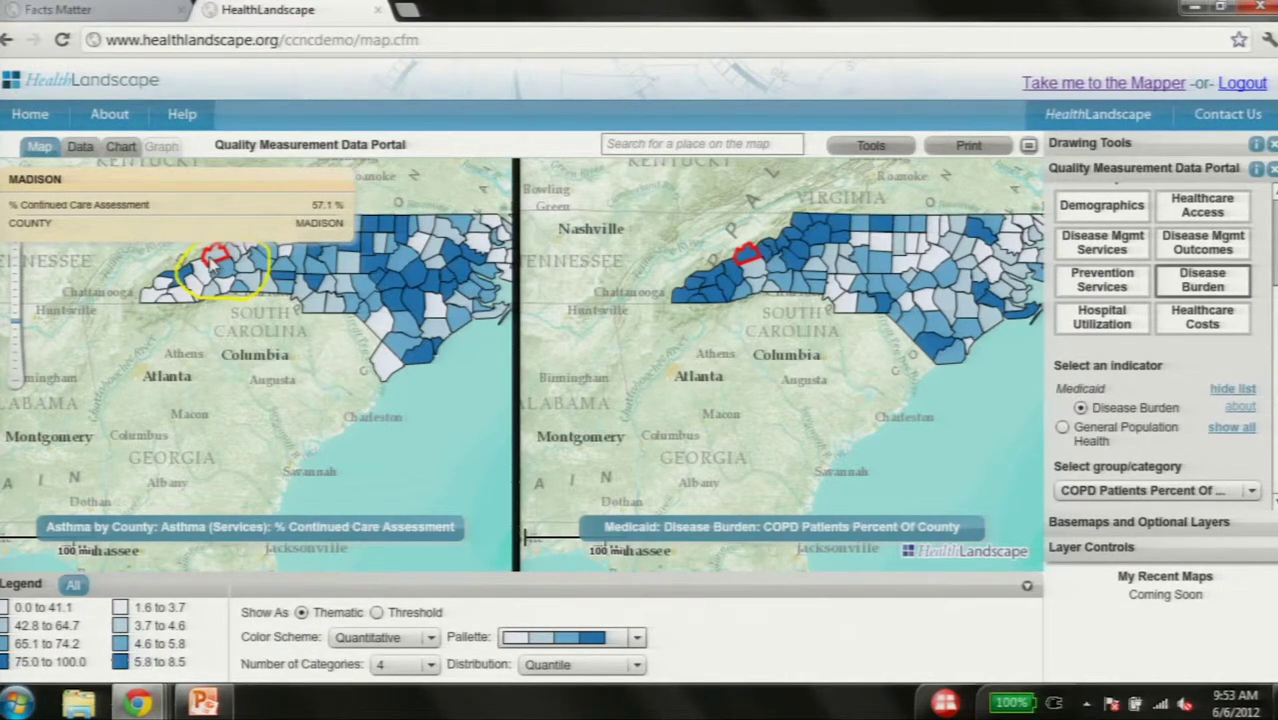
Change the secondary indicator to Medicaid Hospital Utilization, showing Emergency Department Visits Per 100 Patients
{"action": "left_click", "coordinate": [1094, 322]}
{"action": "left_click", "coordinate": [1063, 442]}
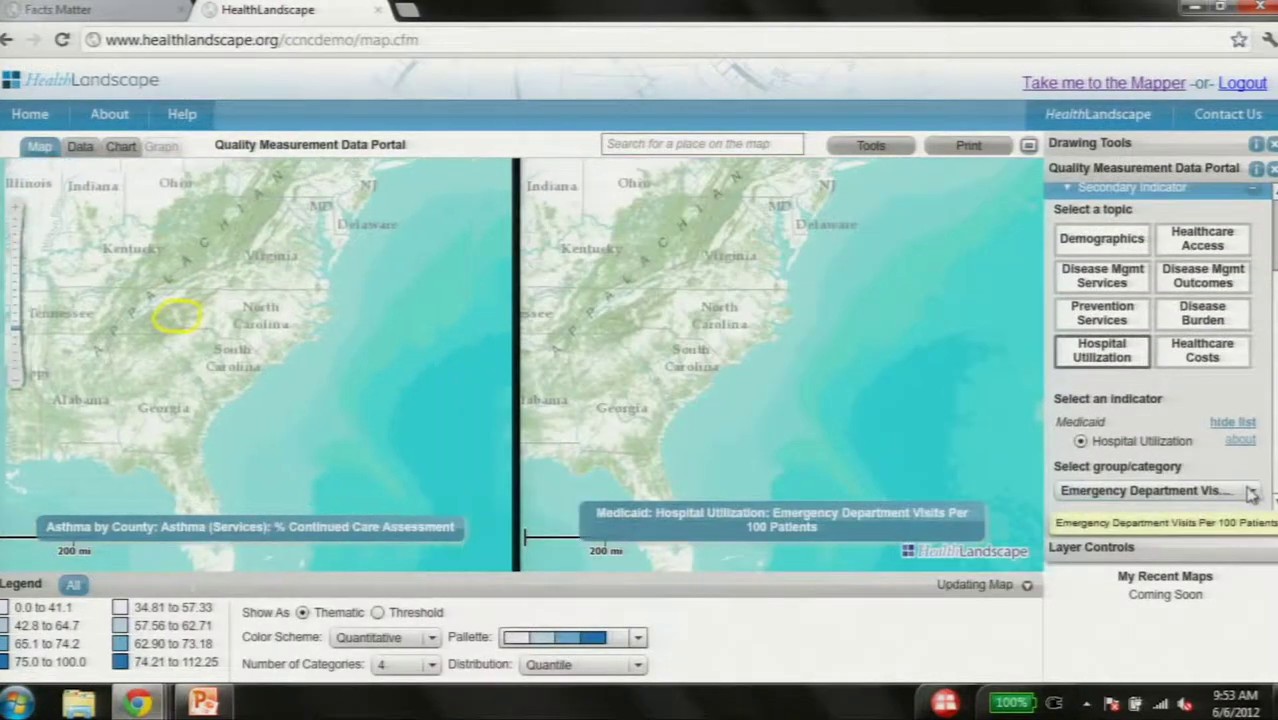
{"action": "double_click", "coordinate": [103, 360]}
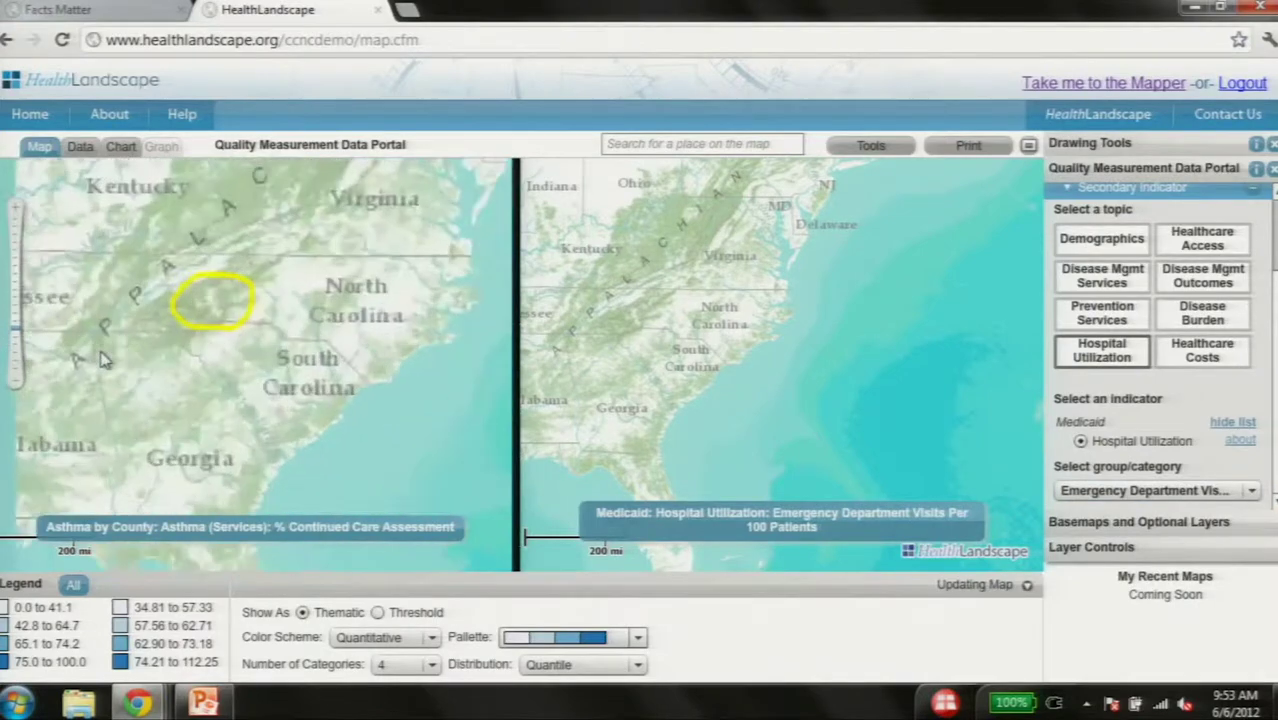